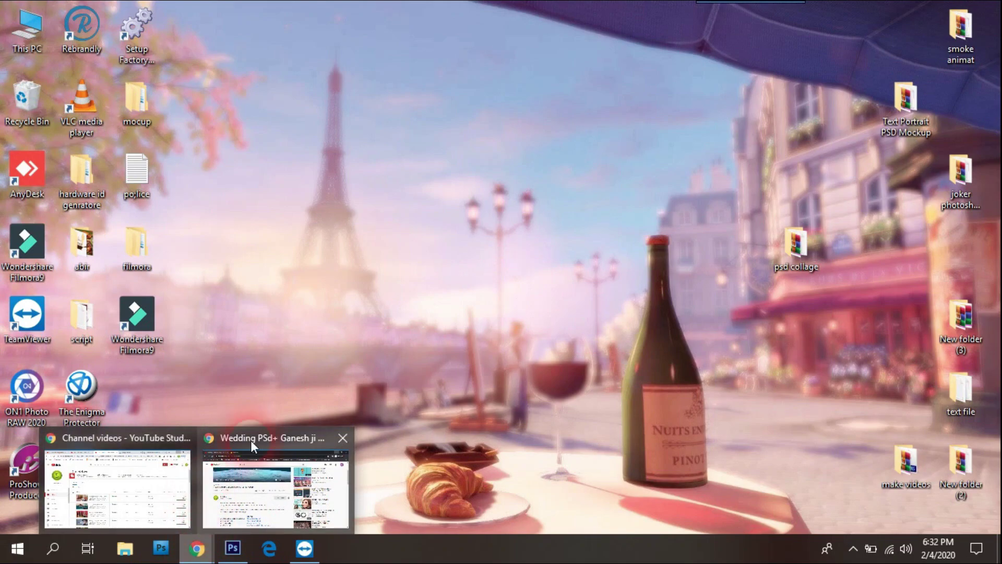
Bring up the 'Wedding PSd+ Ganesh ji Clip-art Text for Album' YouTube video and scroll to its channel details.
{"action": "left_click", "coordinate": [251, 444]}
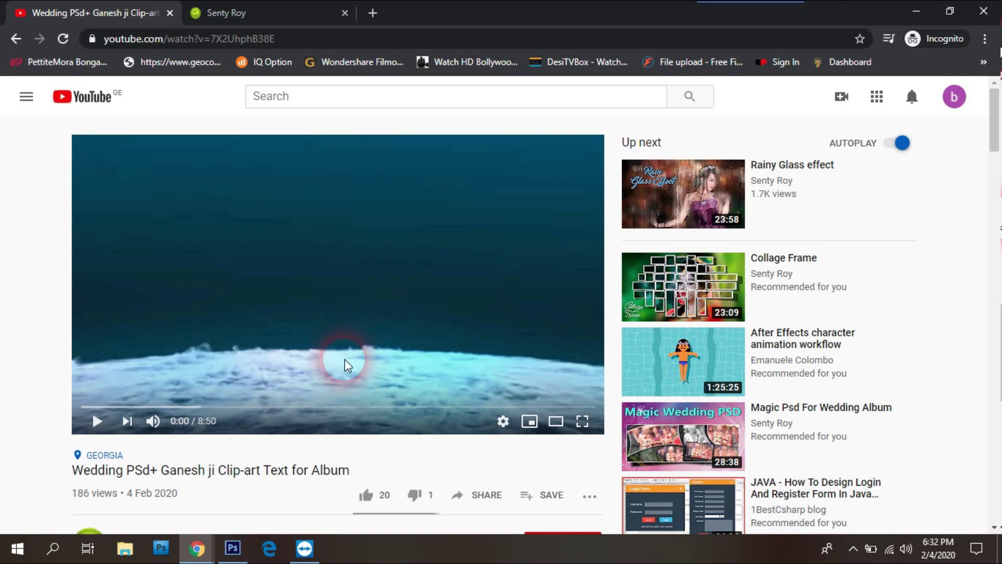
{"action": "scroll", "coordinate": [344, 360], "scroll_direction": "down", "scroll_amount": 1}
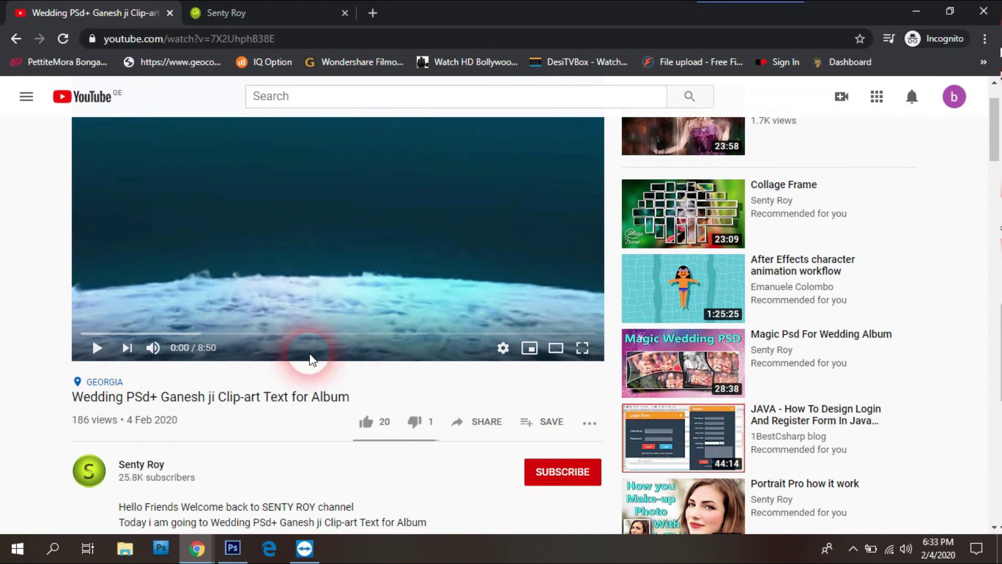
{"action": "scroll", "coordinate": [310, 358], "scroll_direction": "down", "scroll_amount": 1}
{"action": "scroll", "coordinate": [280, 340], "scroll_direction": "down", "scroll_amount": 1}
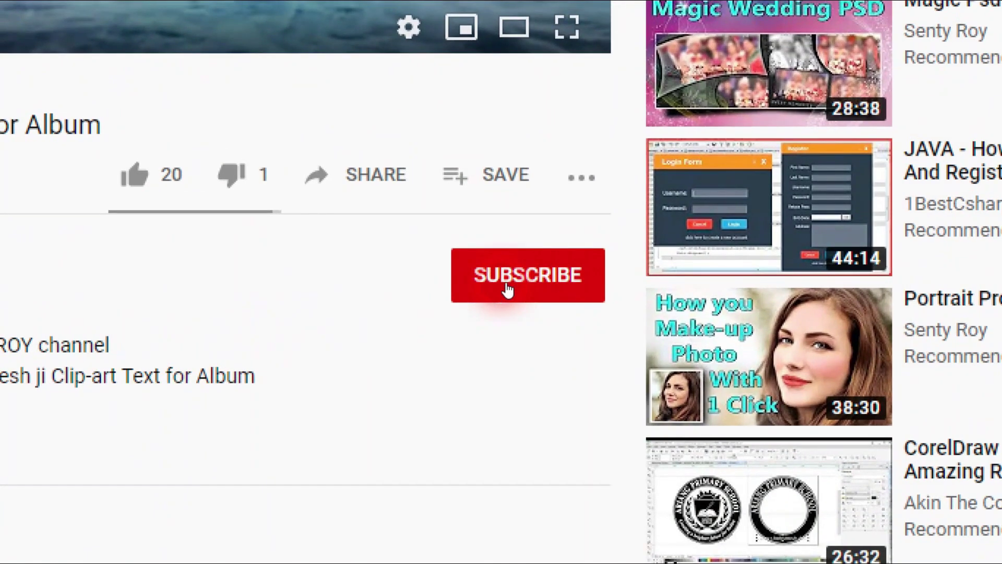
Subscribe to the video's channel with notifications set to All.
{"action": "left_click", "coordinate": [506, 289]}
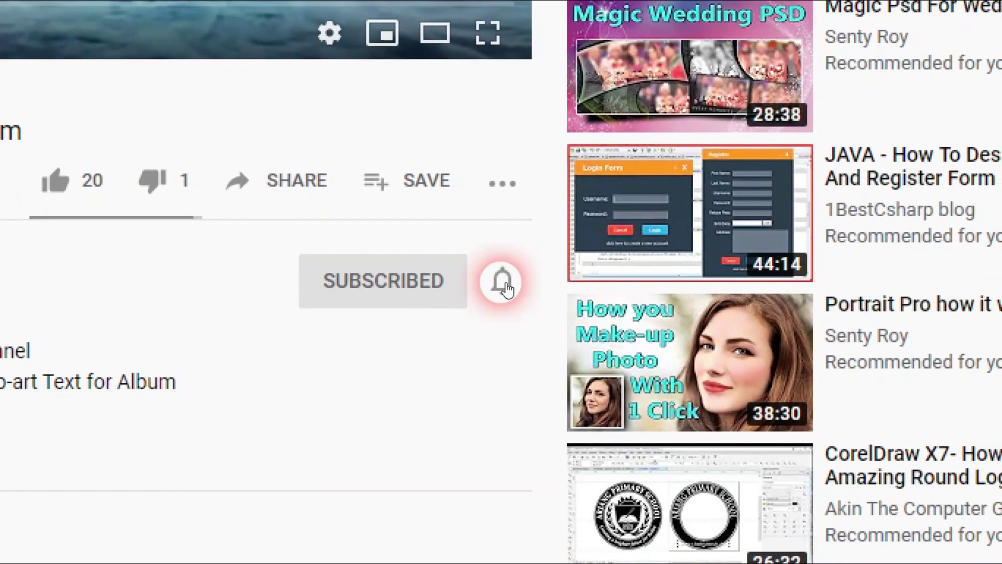
{"action": "left_click", "coordinate": [503, 282]}
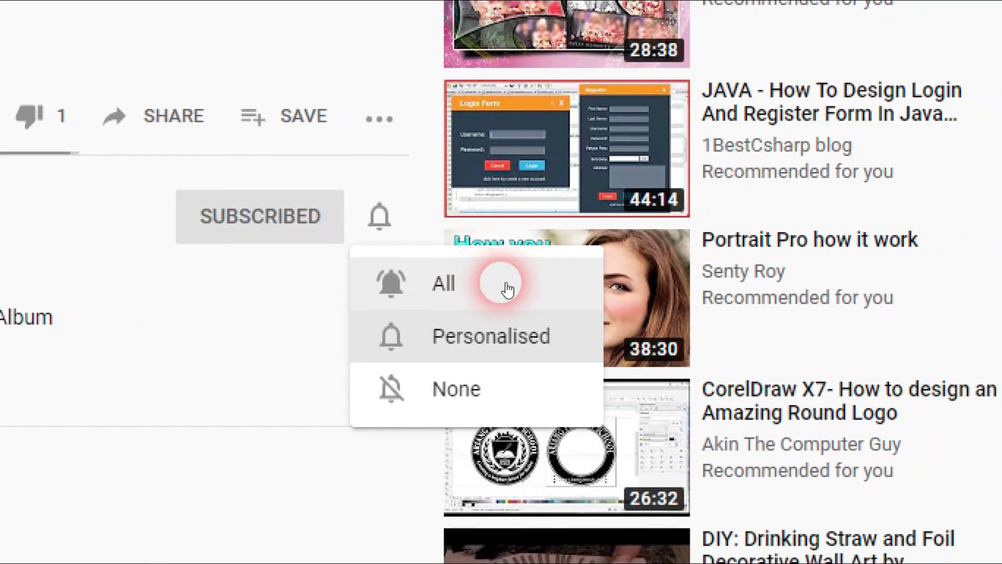
{"action": "left_click", "coordinate": [507, 286]}
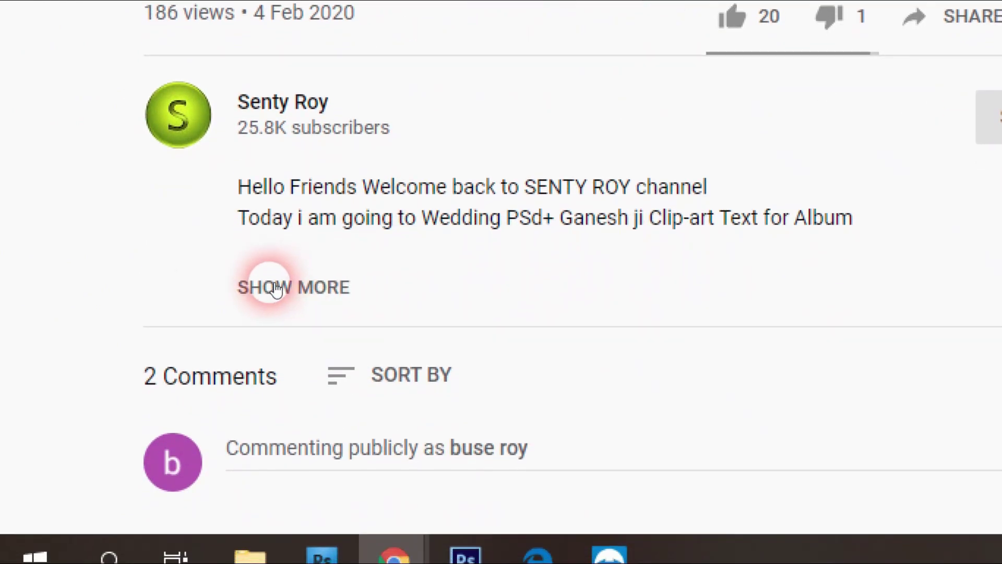
Expand the full description and highlight its greeting lines and Follow me links.
{"action": "left_click", "coordinate": [334, 287]}
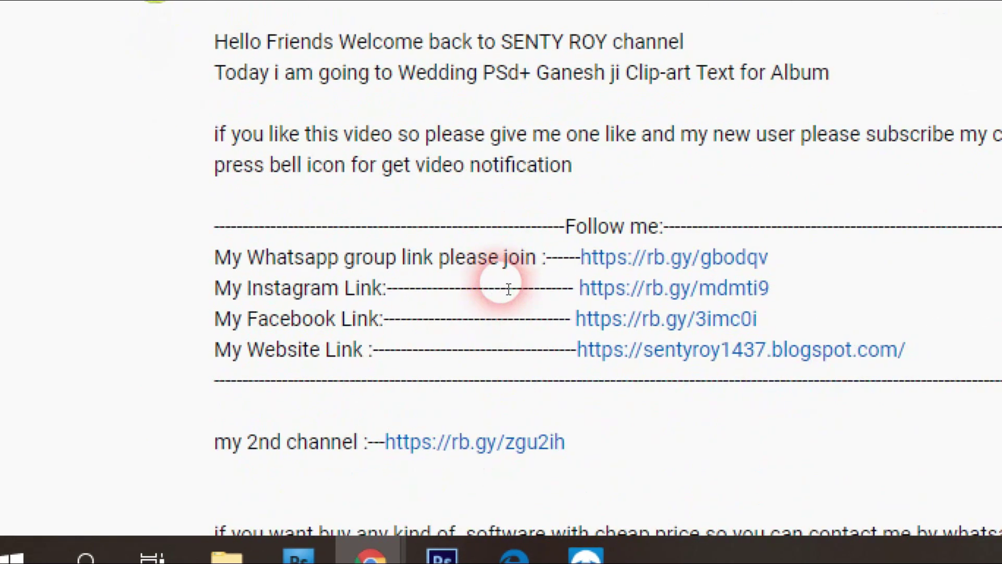
{"action": "scroll", "coordinate": [510, 289], "scroll_direction": "down", "scroll_amount": 2}
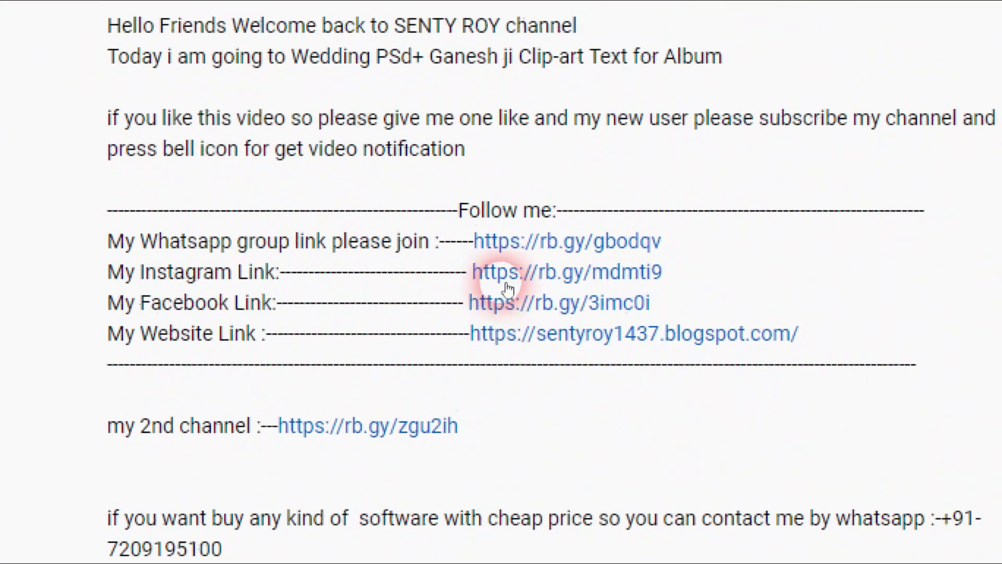
{"action": "mouse_move", "coordinate": [242, 284]}
{"action": "left_mouse_down"}
{"action": "mouse_move", "coordinate": [504, 288]}
{"action": "mouse_move", "coordinate": [799, 276]}
{"action": "left_mouse_up"}
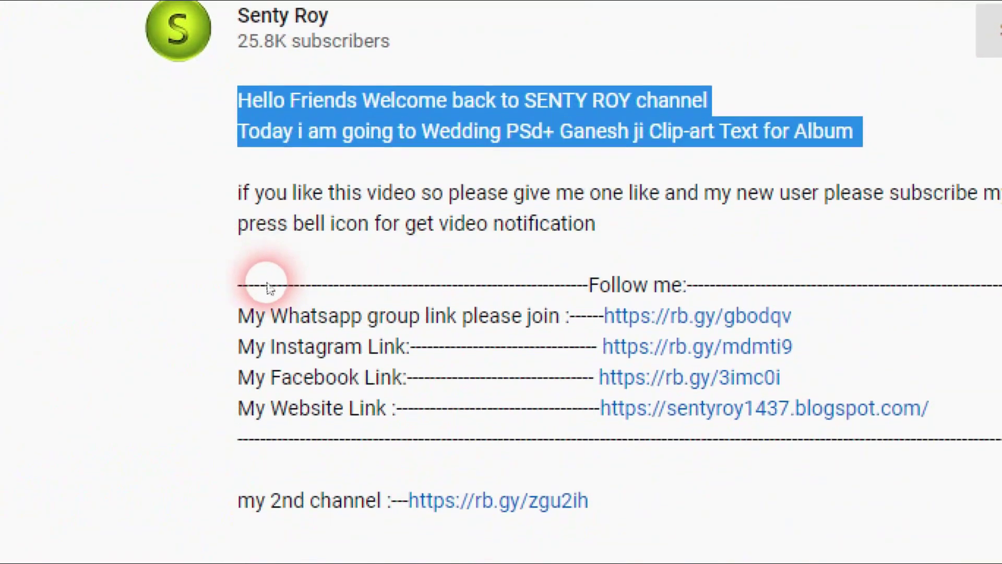
{"action": "mouse_move", "coordinate": [241, 285]}
{"action": "left_mouse_down"}
{"action": "mouse_move", "coordinate": [509, 290]}
{"action": "mouse_move", "coordinate": [503, 280]}
{"action": "left_mouse_up"}
{"action": "left_click", "coordinate": [501, 286]}
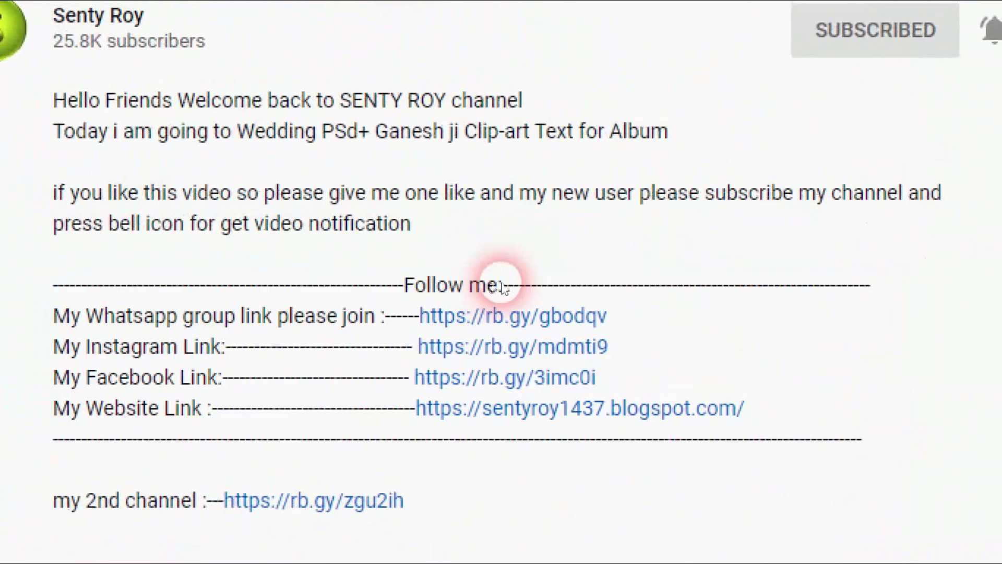
Highlight the Whatsapp, Instagram, Facebook, website and second channel links in turn.
{"action": "left_click_drag", "start_coordinate": [239, 282], "coordinate": [547, 282]}
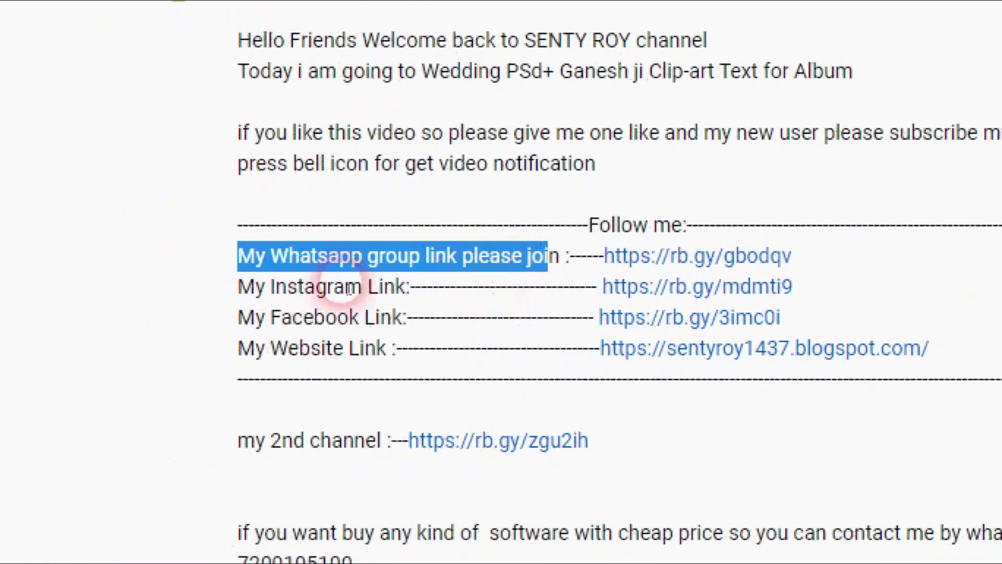
{"action": "left_click_drag", "start_coordinate": [238, 286], "coordinate": [444, 286]}
{"action": "left_click_drag", "start_coordinate": [254, 286], "coordinate": [509, 293]}
{"action": "left_click_drag", "start_coordinate": [499, 285], "coordinate": [226, 282]}
{"action": "left_click", "coordinate": [563, 385]}
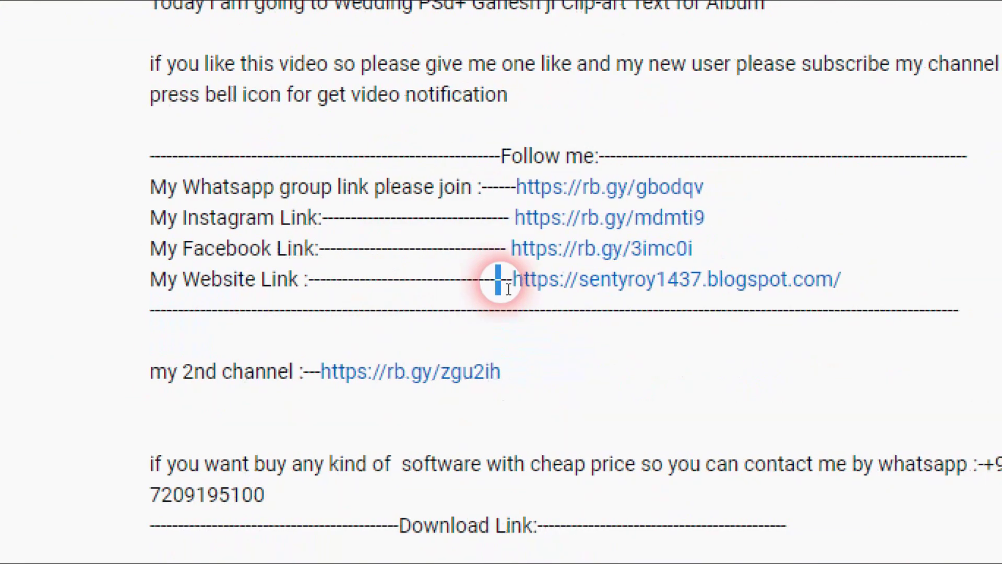
{"action": "left_click_drag", "start_coordinate": [502, 282], "coordinate": [850, 282]}
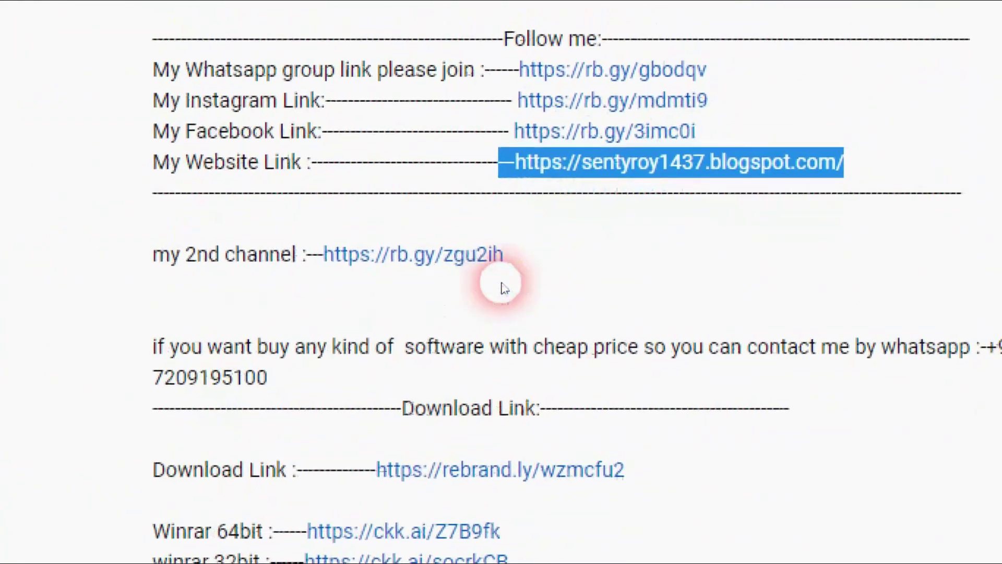
{"action": "left_click_drag", "start_coordinate": [527, 391], "coordinate": [357, 399]}
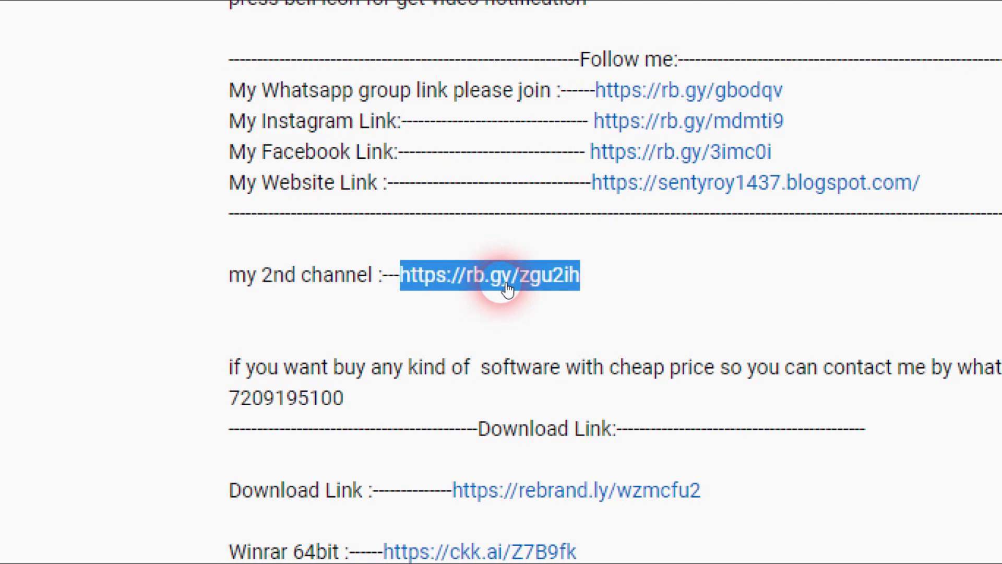
{"action": "left_click", "coordinate": [504, 288]}
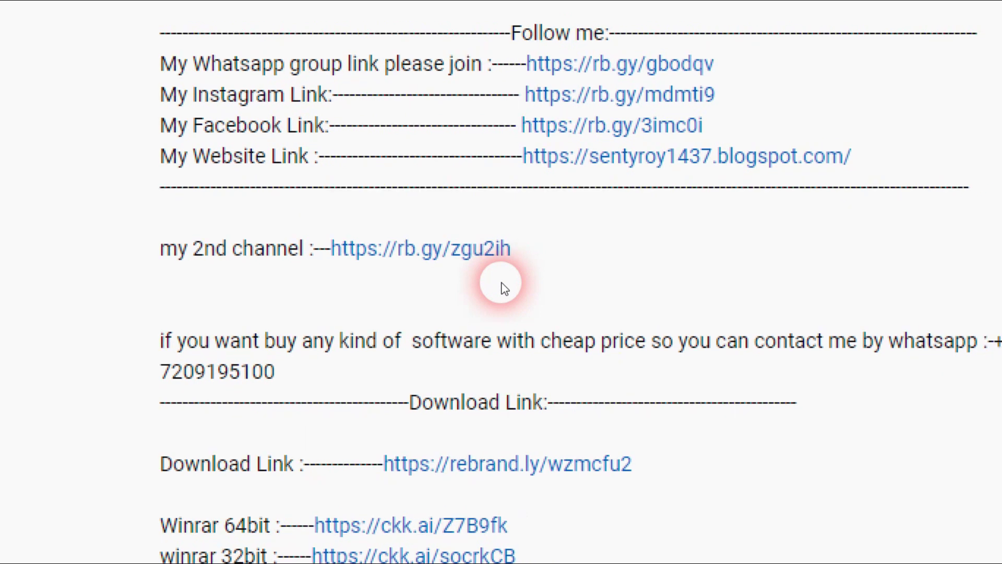
Scroll to the Download Link section and highlight the download URL and both Winrar 64bit/32bit links.
{"action": "scroll", "coordinate": [505, 289], "scroll_direction": "down", "scroll_amount": 3}
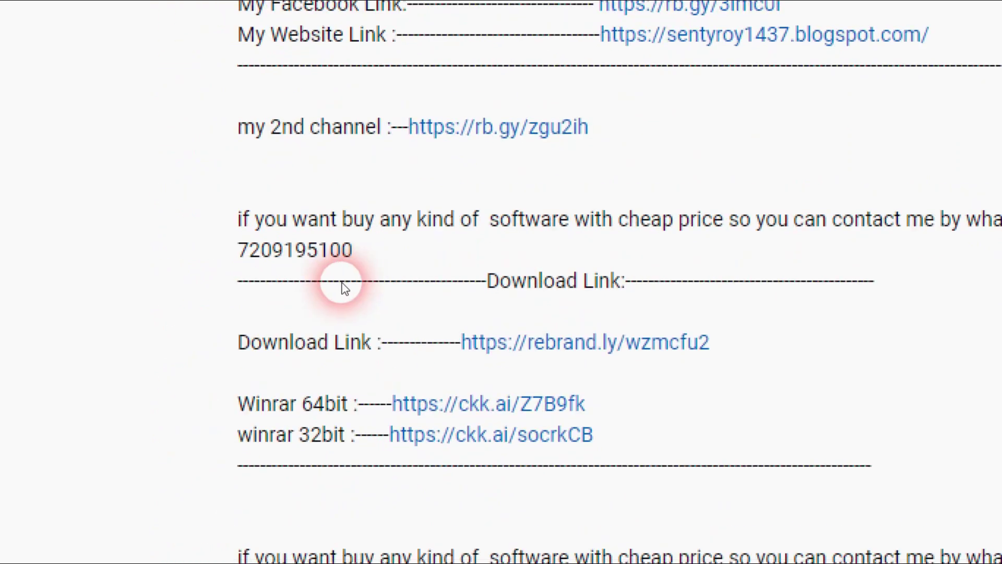
{"action": "left_click_drag", "start_coordinate": [356, 280], "coordinate": [603, 281]}
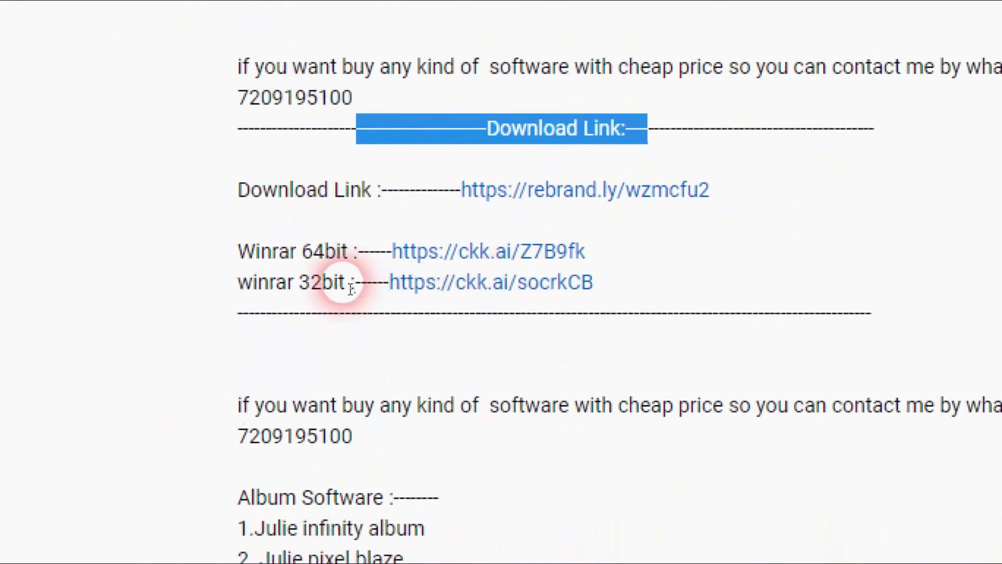
{"action": "left_click_drag", "start_coordinate": [238, 288], "coordinate": [377, 285]}
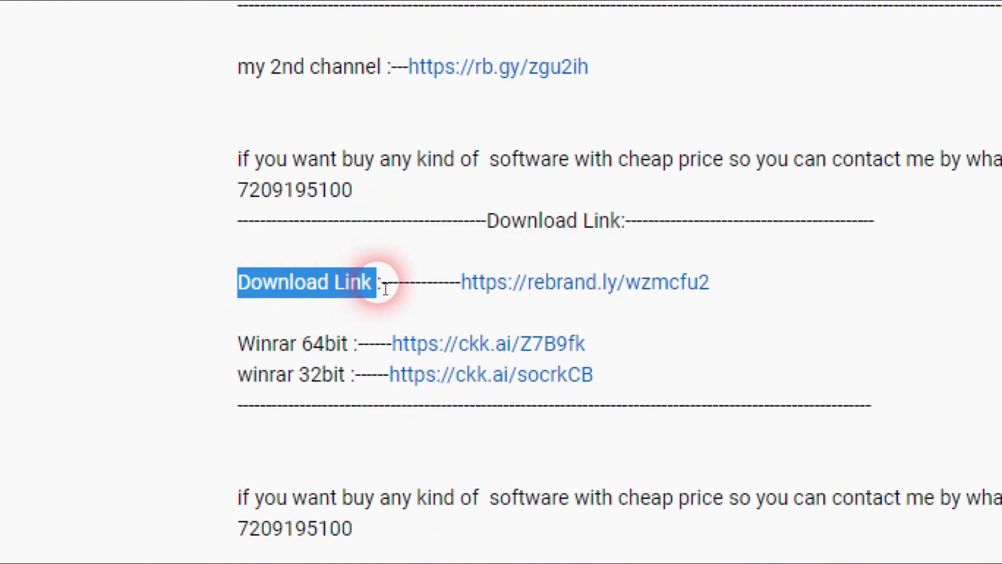
{"action": "left_click_drag", "start_coordinate": [462, 285], "coordinate": [710, 284]}
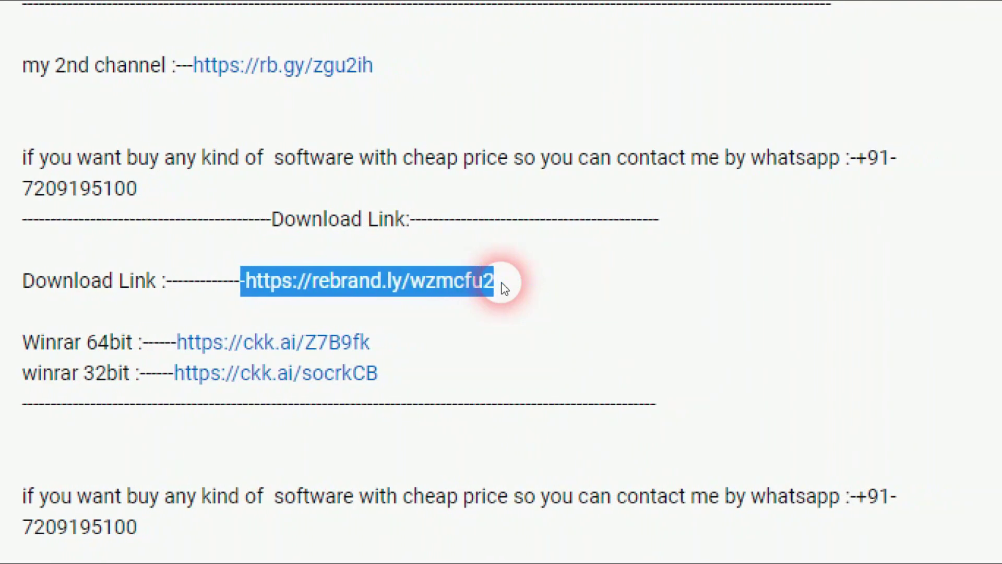
{"action": "left_click", "coordinate": [729, 285]}
{"action": "left_click_drag", "start_coordinate": [501, 286], "coordinate": [251, 288]}
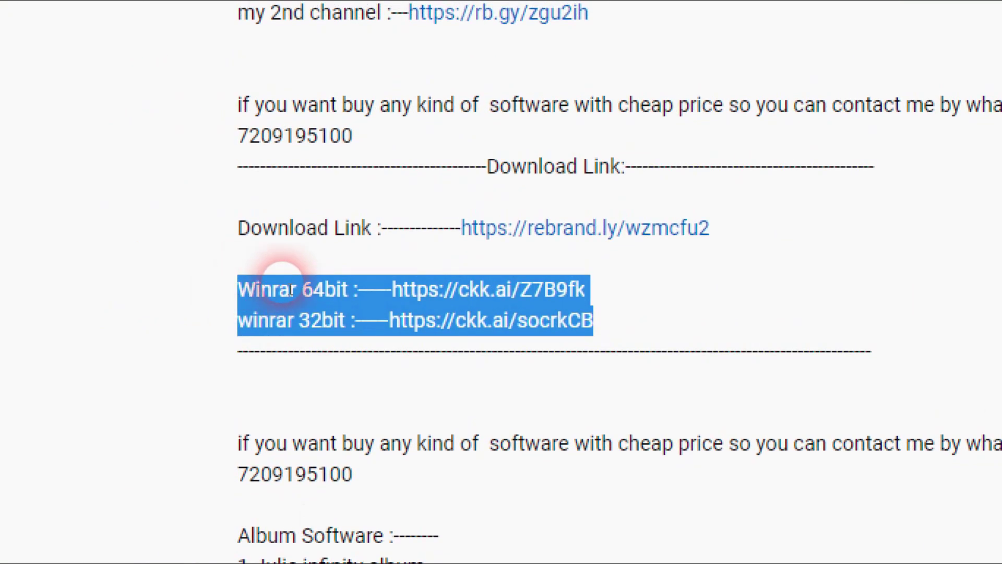
{"action": "left_click", "coordinate": [318, 290]}
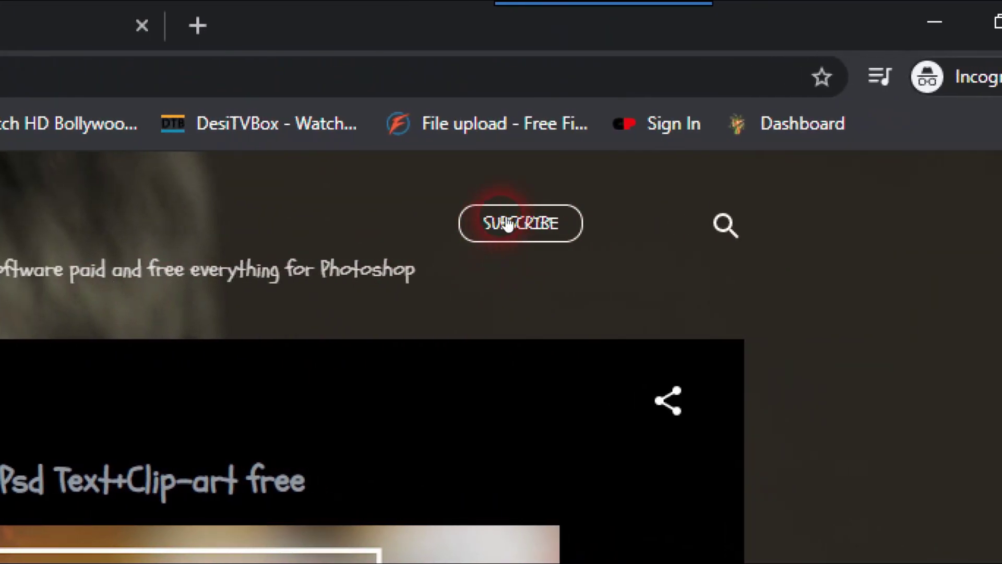
{"action": "left_click", "coordinate": [508, 223]}
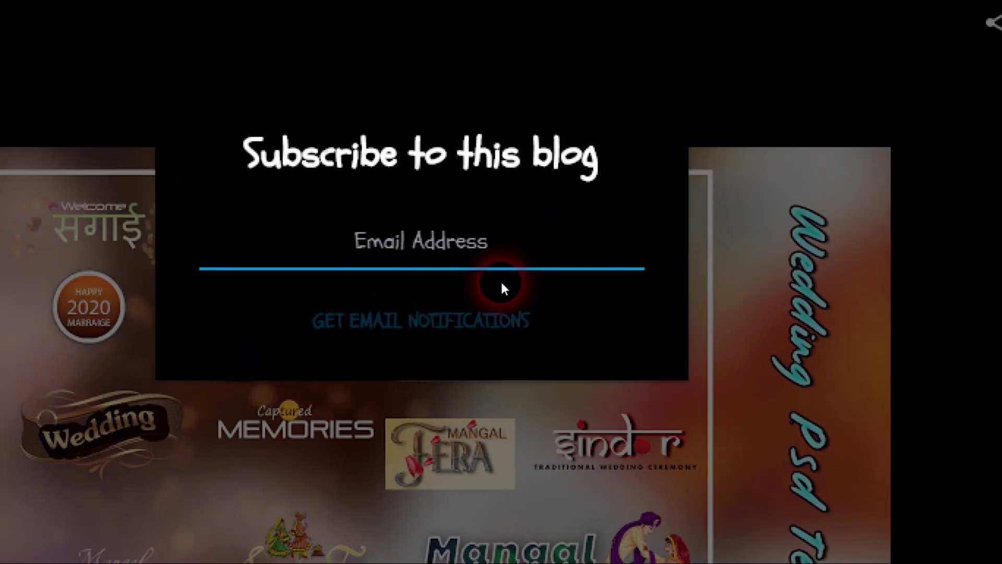
{"action": "left_click", "coordinate": [609, 177]}
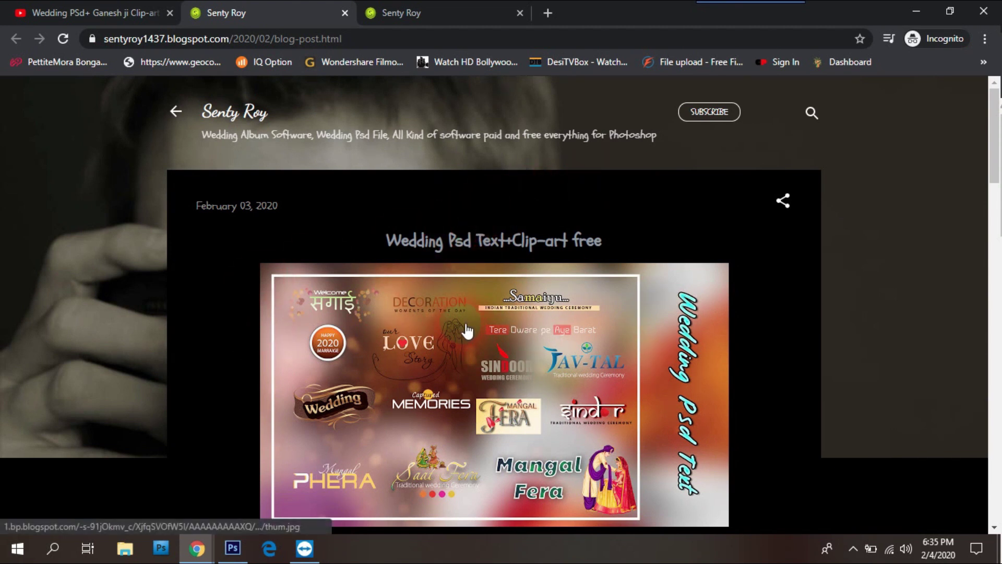
{"action": "scroll", "coordinate": [261, 277], "scroll_direction": "down", "scroll_amount": 1}
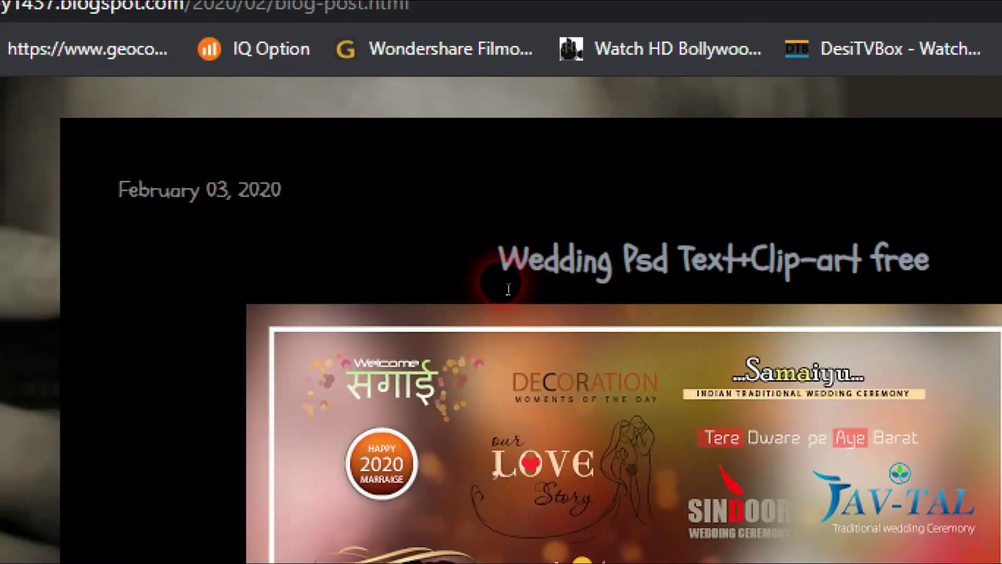
{"action": "left_click_drag", "start_coordinate": [501, 277], "coordinate": [908, 271]}
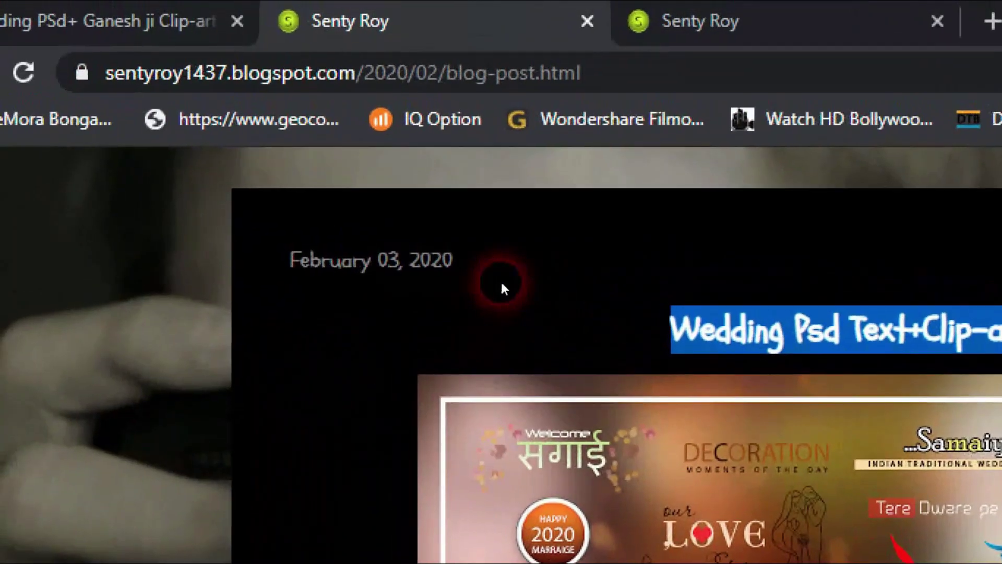
{"action": "scroll", "coordinate": [501, 288], "scroll_direction": "down", "scroll_amount": 5}
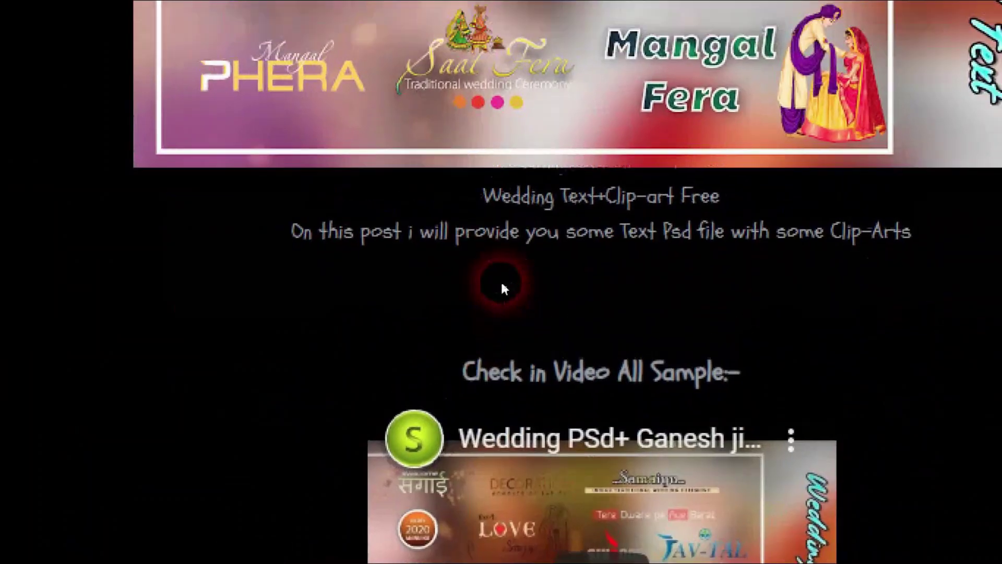
{"action": "left_click_drag", "start_coordinate": [497, 280], "coordinate": [504, 287]}
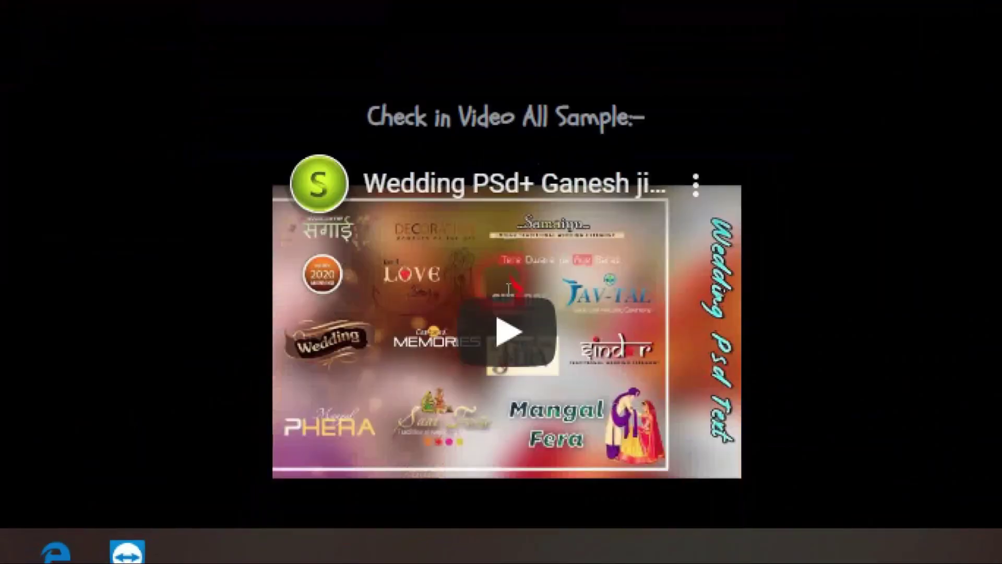
{"action": "scroll", "coordinate": [508, 288], "scroll_direction": "down", "scroll_amount": 3}
{"action": "scroll", "coordinate": [508, 289], "scroll_direction": "down", "scroll_amount": 5}
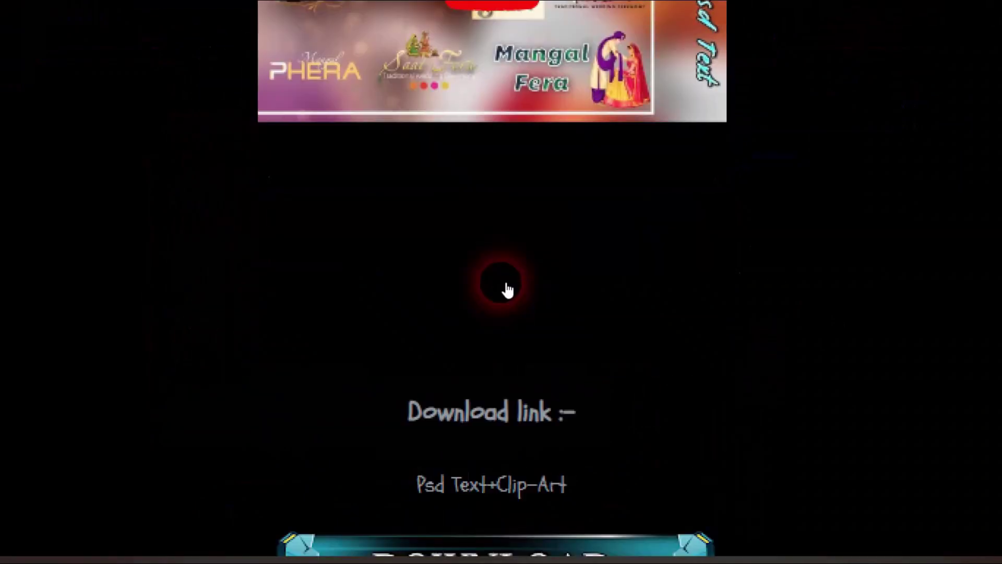
{"action": "scroll", "coordinate": [508, 289], "scroll_direction": "down", "scroll_amount": 6}
{"action": "scroll", "coordinate": [508, 290], "scroll_direction": "up", "scroll_amount": 4}
{"action": "scroll", "coordinate": [508, 290], "scroll_direction": "down", "scroll_amount": 1}
{"action": "scroll", "coordinate": [508, 289], "scroll_direction": "down", "scroll_amount": 2}
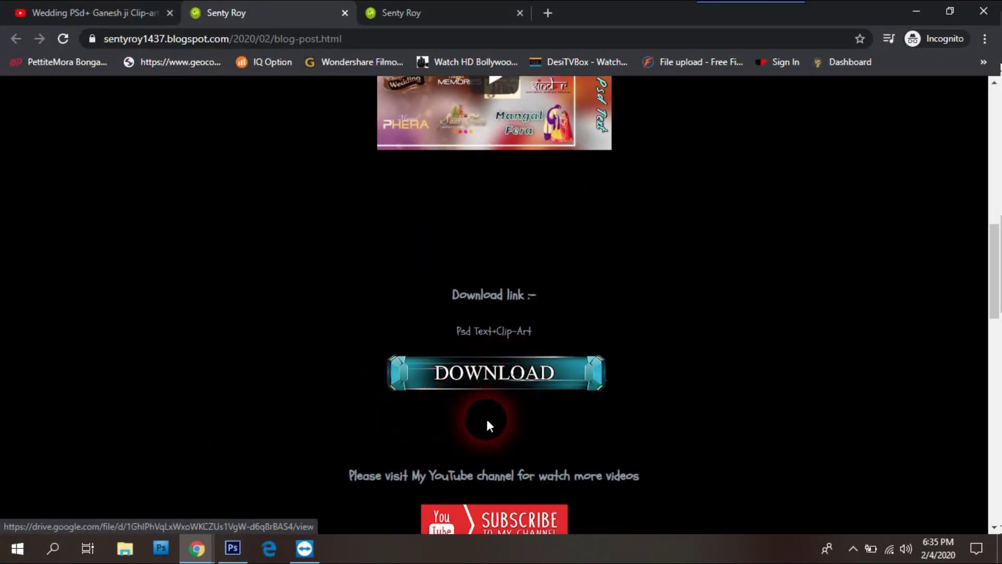
Open the 'wedding text.rar' Google Drive download link, then minimize the browser.
{"action": "left_click", "coordinate": [497, 374]}
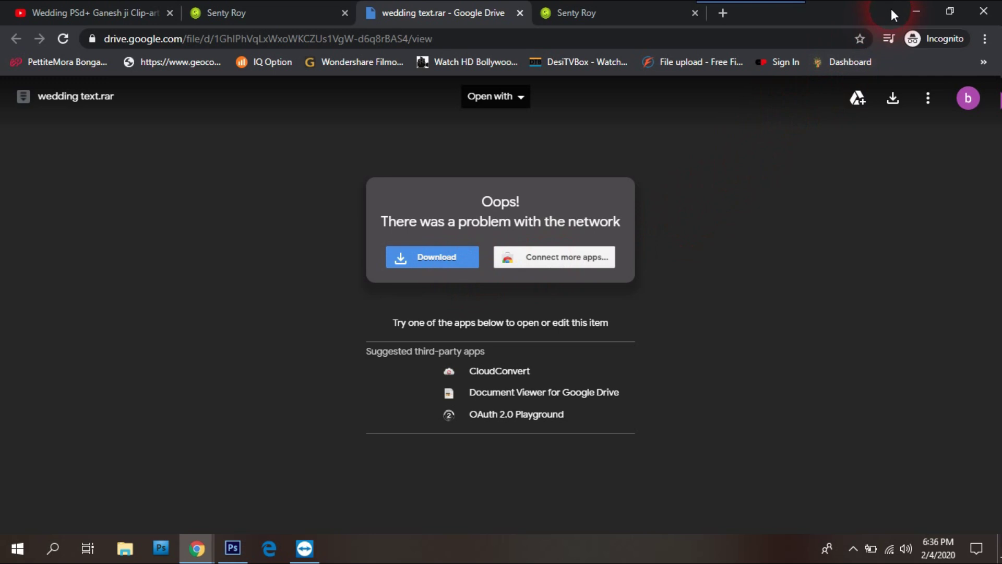
{"action": "left_click", "coordinate": [912, 10]}
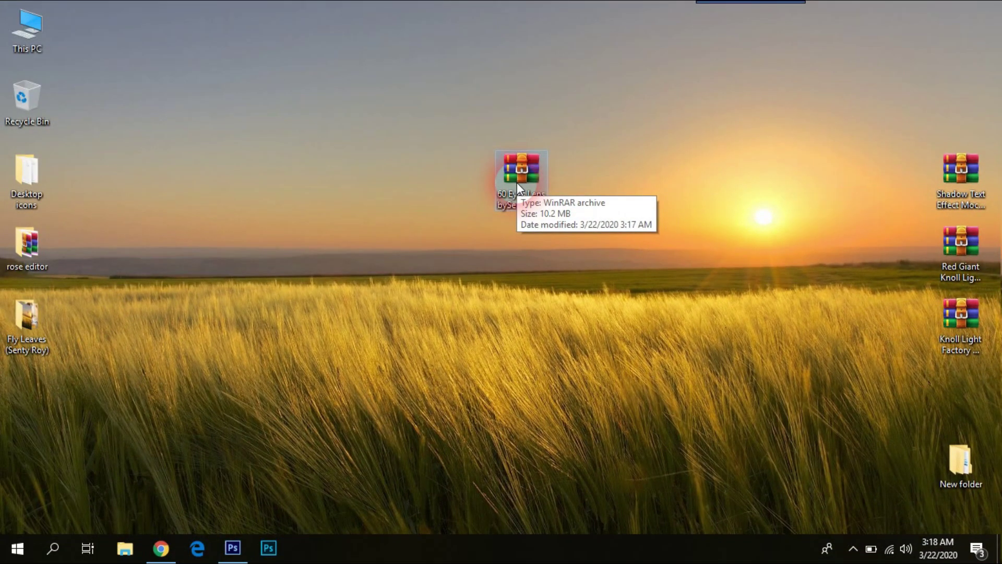
Extract '60 Eyes Lens bySenty Roy.rar' to the desktop and place the new folder beside the archive.
{"action": "left_click_drag", "start_coordinate": [576, 116], "coordinate": [488, 242]}
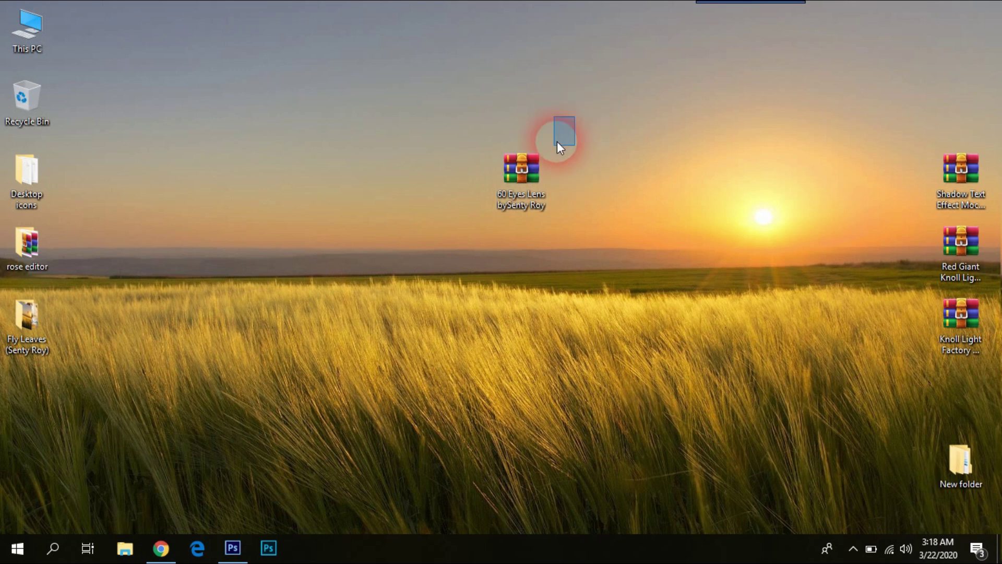
{"action": "mouse_move", "coordinate": [539, 169]}
{"action": "left_mouse_down"}
{"action": "mouse_move", "coordinate": [560, 143]}
{"action": "mouse_move", "coordinate": [549, 158]}
{"action": "left_mouse_up"}
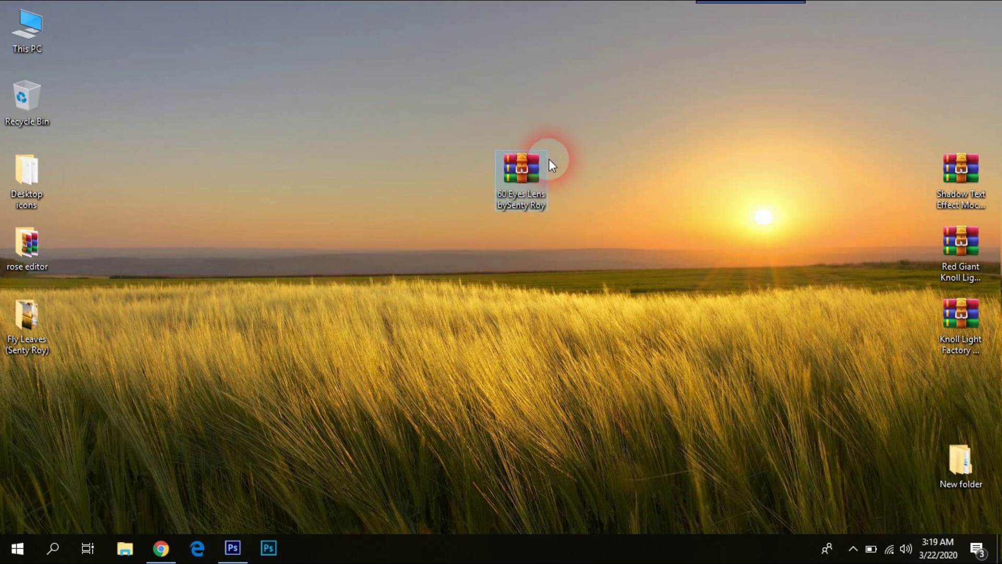
{"action": "double_click", "coordinate": [537, 165]}
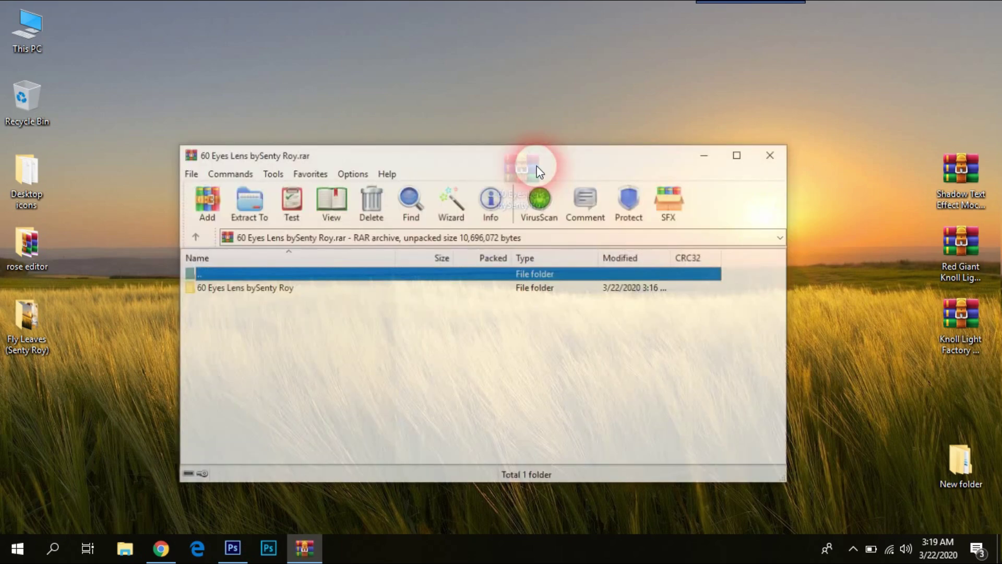
{"action": "left_click_drag", "start_coordinate": [527, 155], "coordinate": [515, 127]}
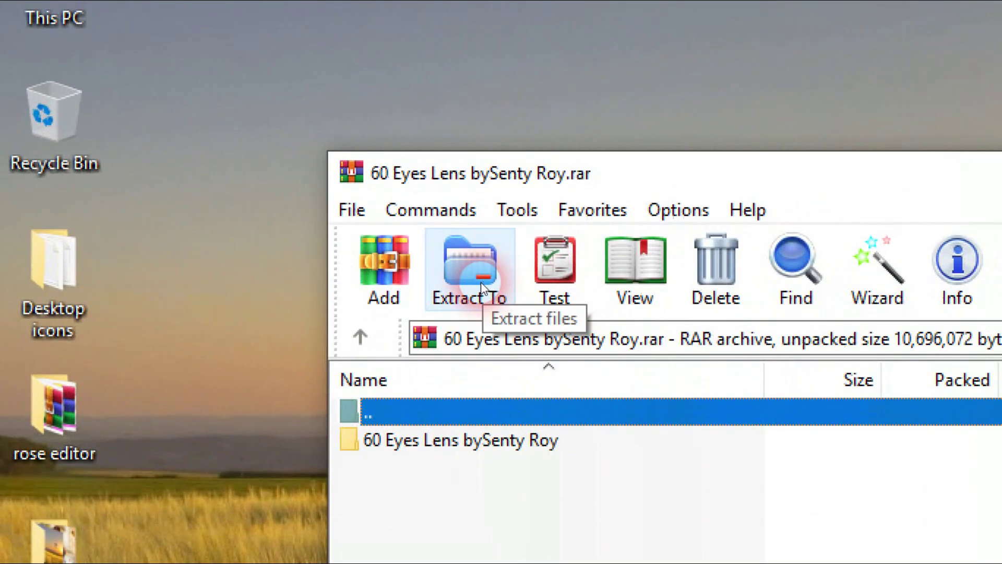
{"action": "left_click", "coordinate": [237, 178]}
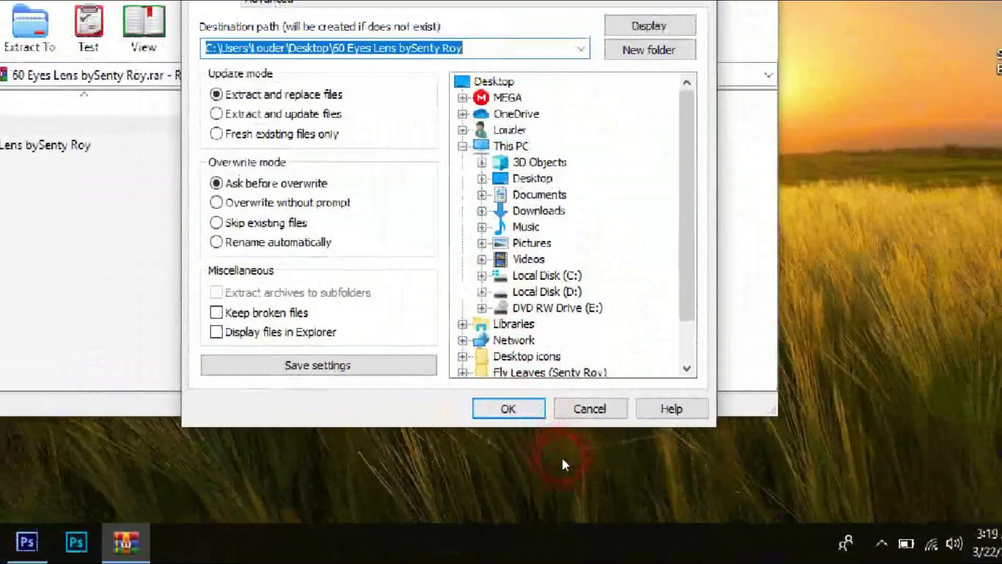
{"action": "left_click", "coordinate": [577, 455]}
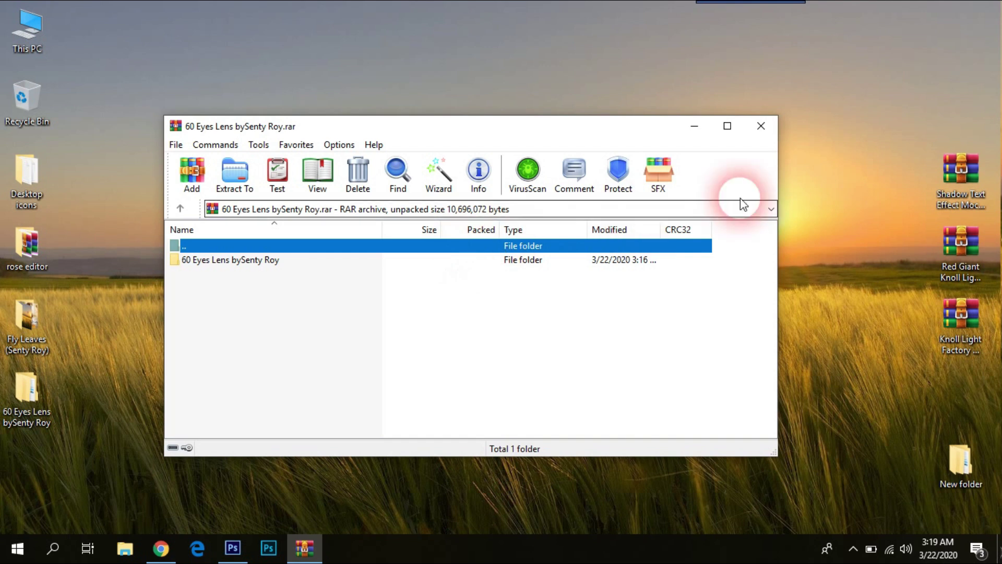
{"action": "left_click_drag", "start_coordinate": [635, 127], "coordinate": [668, 131]}
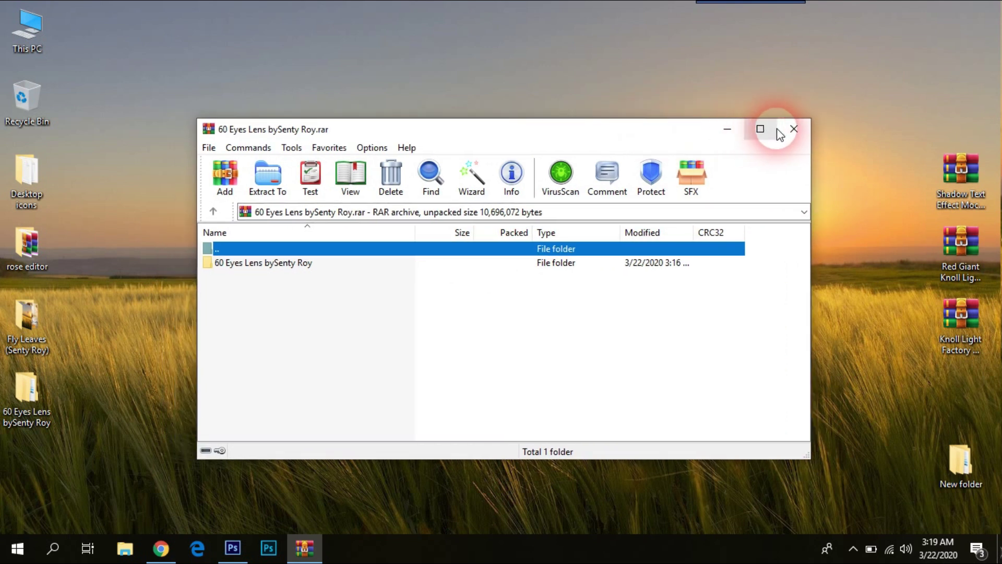
{"action": "left_click", "coordinate": [794, 128]}
{"action": "mouse_move", "coordinate": [38, 415]}
{"action": "left_mouse_down"}
{"action": "mouse_move", "coordinate": [130, 356]}
{"action": "mouse_move", "coordinate": [466, 212]}
{"action": "left_mouse_up"}
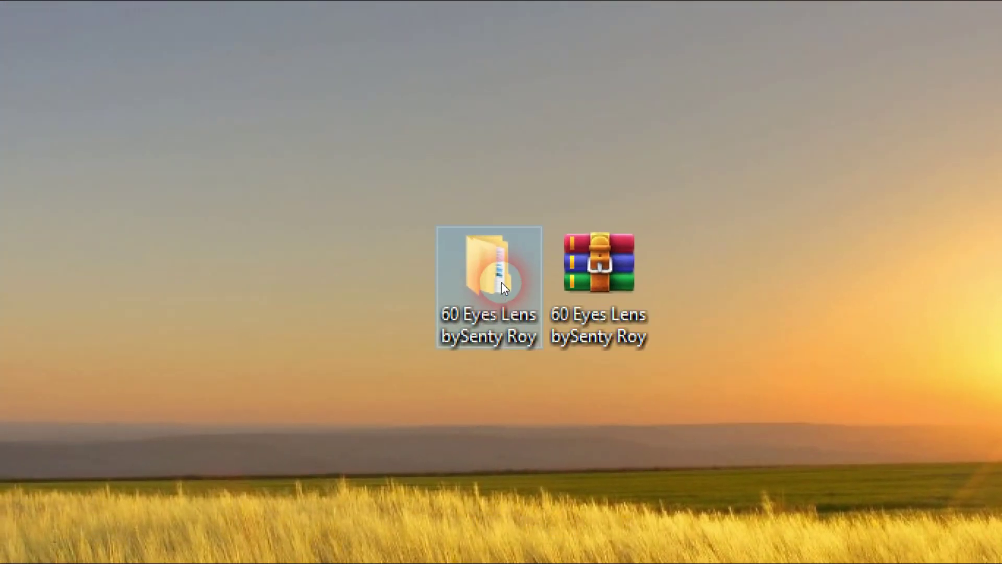
Browse the extracted folder's 60 'Senty roy' eye lens images, then minimize File Explorer.
{"action": "double_click", "coordinate": [502, 288]}
{"action": "left_click", "coordinate": [461, 288]}
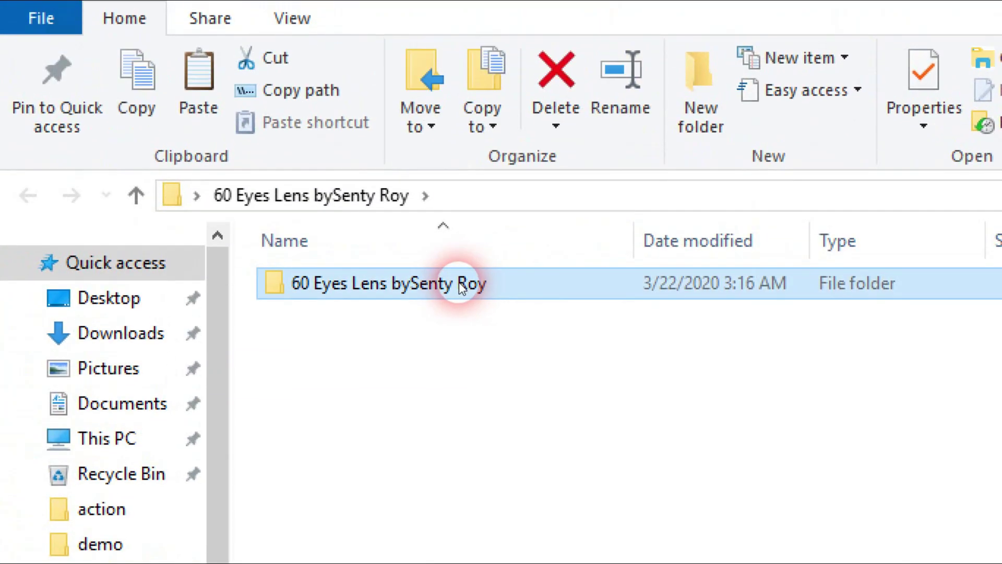
{"action": "double_click", "coordinate": [461, 287]}
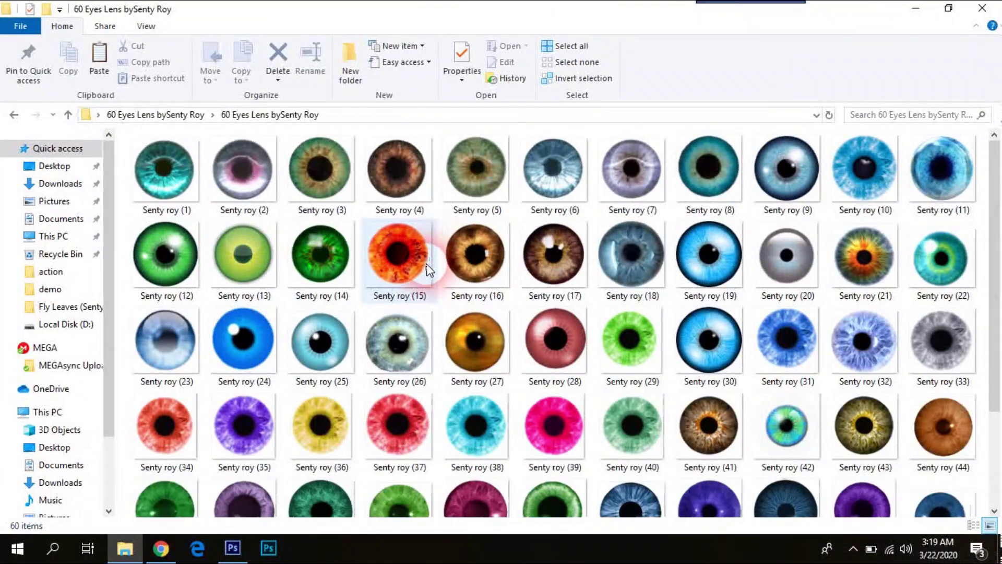
{"action": "mouse_move", "coordinate": [996, 235]}
{"action": "left_mouse_down"}
{"action": "mouse_move", "coordinate": [995, 334]}
{"action": "mouse_move", "coordinate": [994, 188]}
{"action": "mouse_move", "coordinate": [995, 334]}
{"action": "mouse_move", "coordinate": [995, 206]}
{"action": "left_mouse_up"}
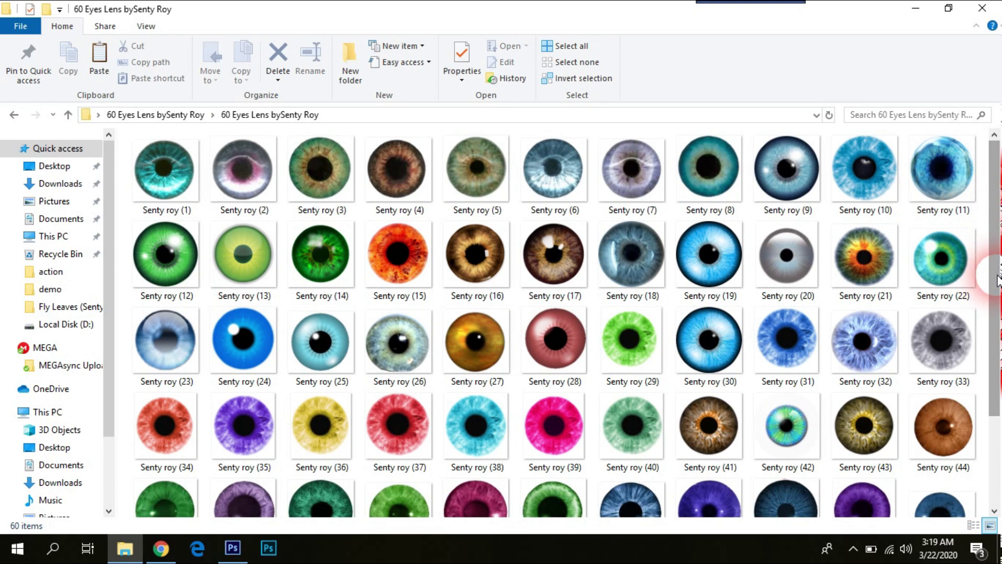
{"action": "mouse_move", "coordinate": [999, 245]}
{"action": "left_mouse_down"}
{"action": "mouse_move", "coordinate": [998, 292]}
{"action": "mouse_move", "coordinate": [999, 222]}
{"action": "left_mouse_up"}
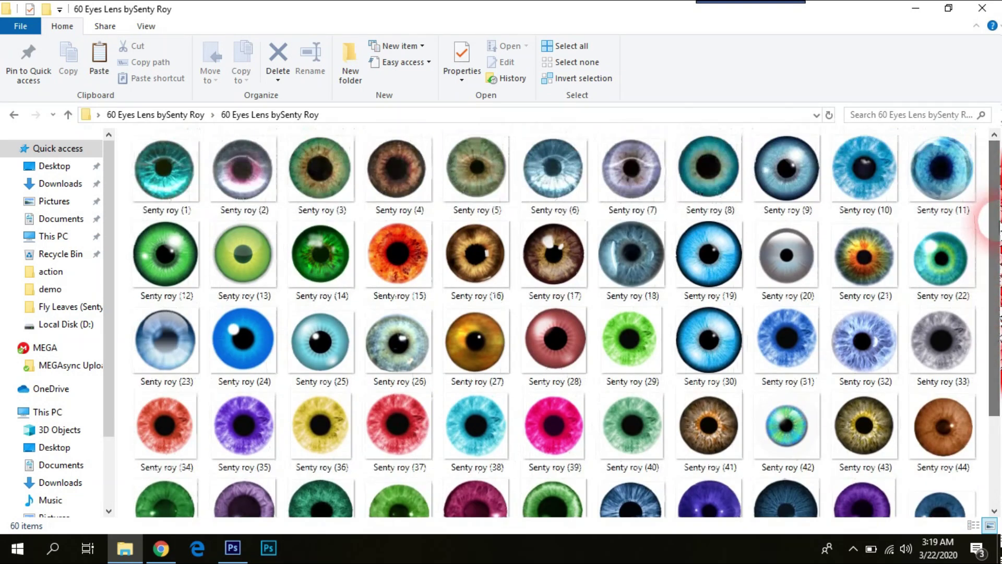
{"action": "left_click", "coordinate": [916, 8]}
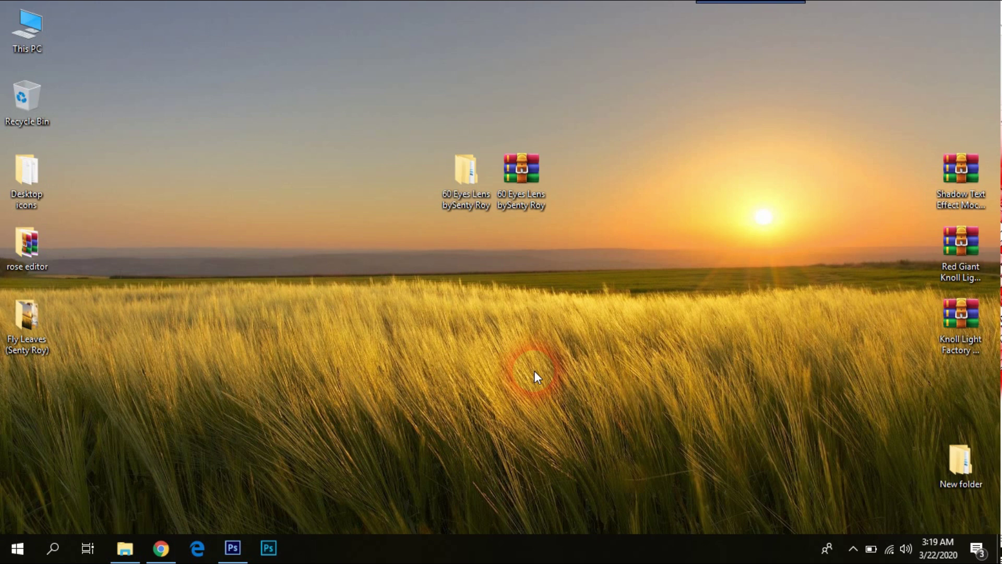
Restore Photoshop with the fur-hat portrait, then bring up the File Explorer windows.
{"action": "left_click", "coordinate": [233, 548]}
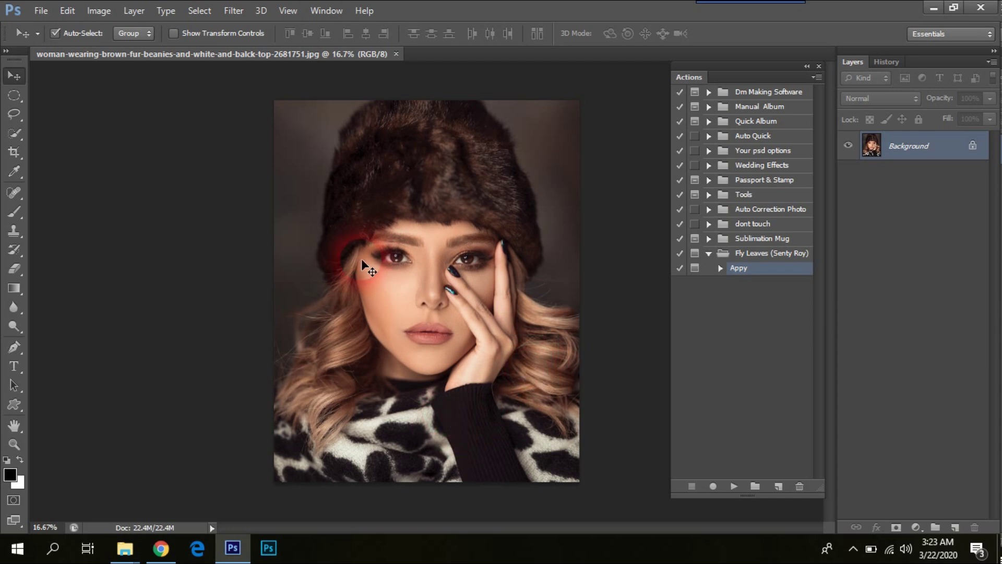
{"action": "left_click", "coordinate": [125, 548]}
{"action": "left_click", "coordinate": [123, 491]}
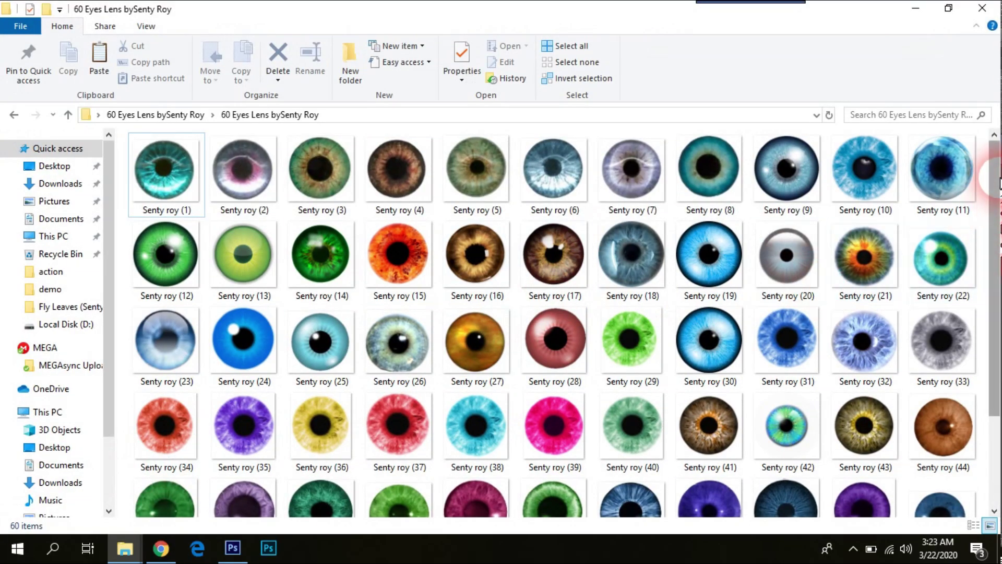
{"action": "mouse_move", "coordinate": [995, 179]}
{"action": "left_mouse_down"}
{"action": "mouse_move", "coordinate": [994, 263]}
{"action": "mouse_move", "coordinate": [994, 190]}
{"action": "left_mouse_up"}
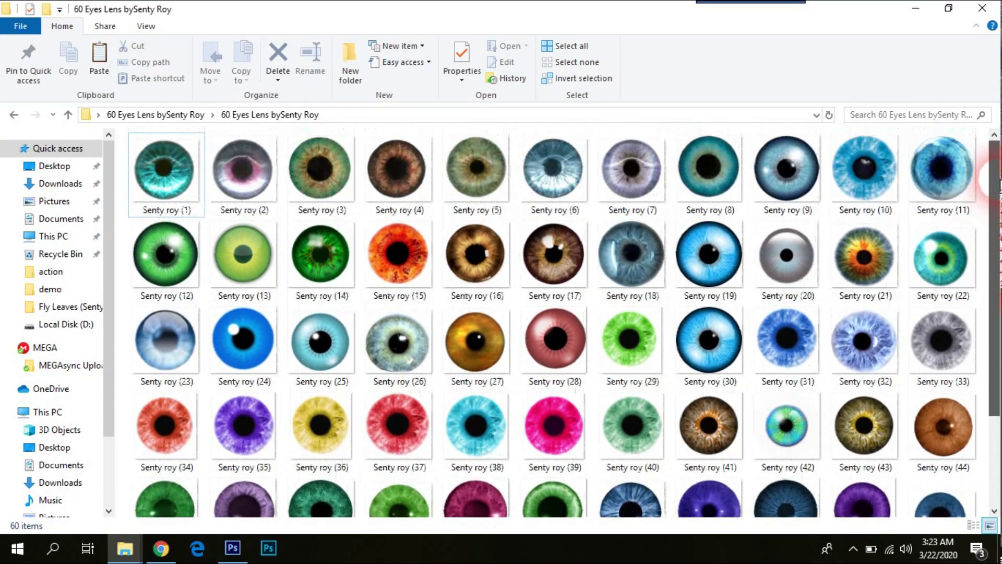
{"action": "left_click", "coordinate": [486, 256]}
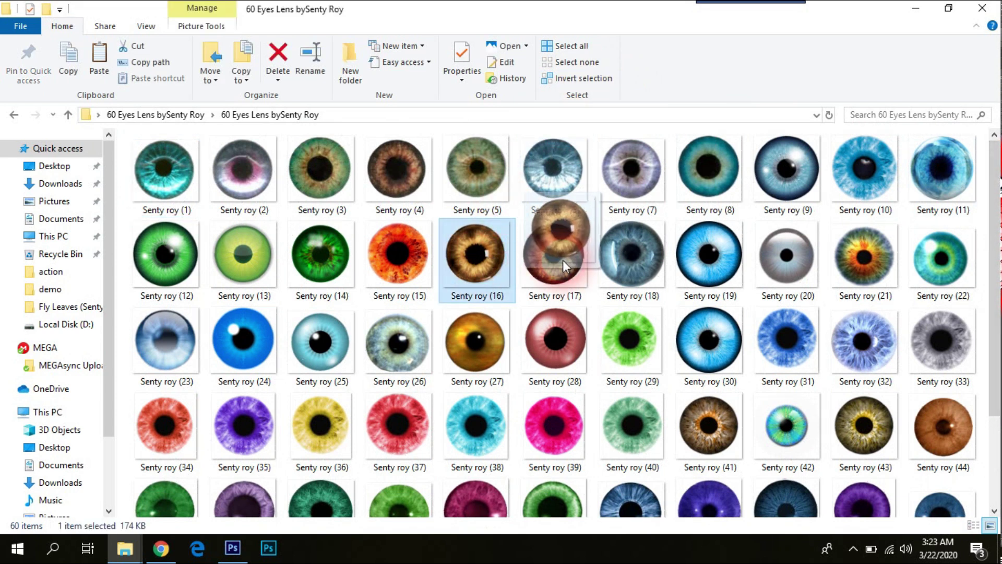
{"action": "mouse_move", "coordinate": [460, 346]}
{"action": "left_mouse_down"}
{"action": "mouse_move", "coordinate": [234, 546]}
{"action": "mouse_move", "coordinate": [398, 261]}
{"action": "mouse_move", "coordinate": [402, 269]}
{"action": "left_mouse_up"}
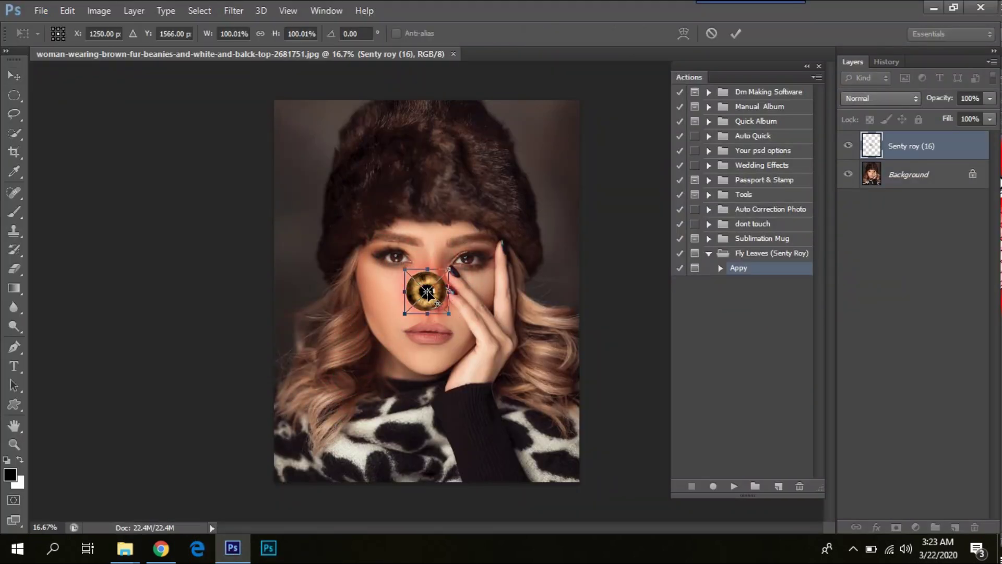
Scale the placed lens down to about 33% and commit the transform.
{"action": "scroll", "coordinate": [427, 292], "scroll_direction": "up", "scroll_amount": 2}
{"action": "scroll", "coordinate": [427, 291], "scroll_direction": "up", "scroll_amount": 1}
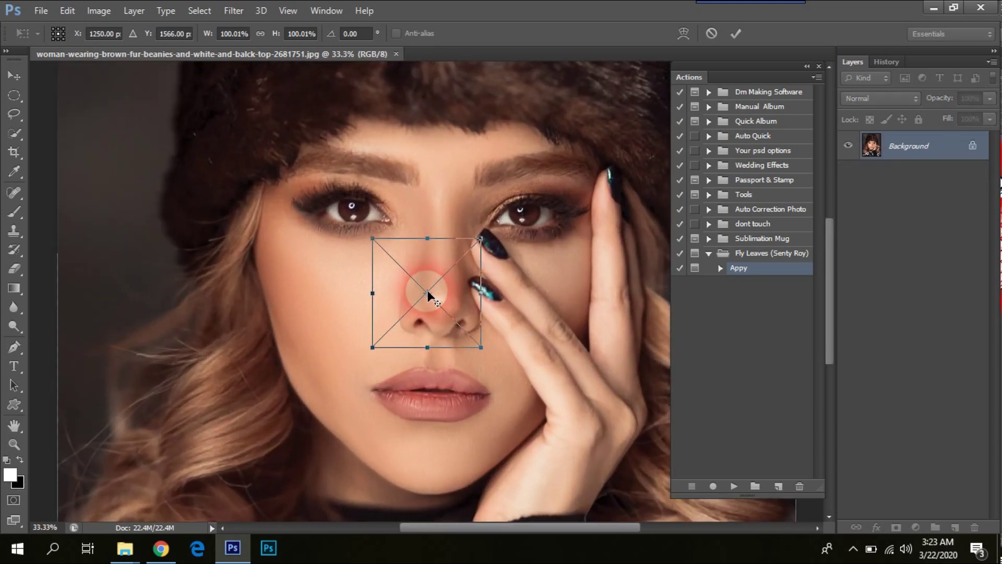
{"action": "scroll", "coordinate": [427, 293], "scroll_direction": "up", "scroll_amount": 1}
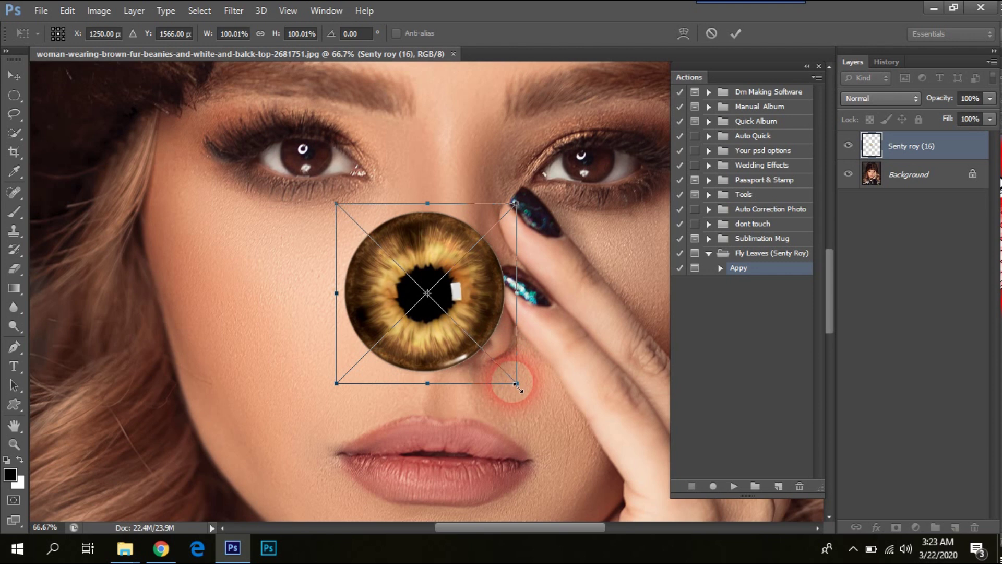
{"action": "left_click_drag", "start_coordinate": [518, 385], "coordinate": [407, 265]}
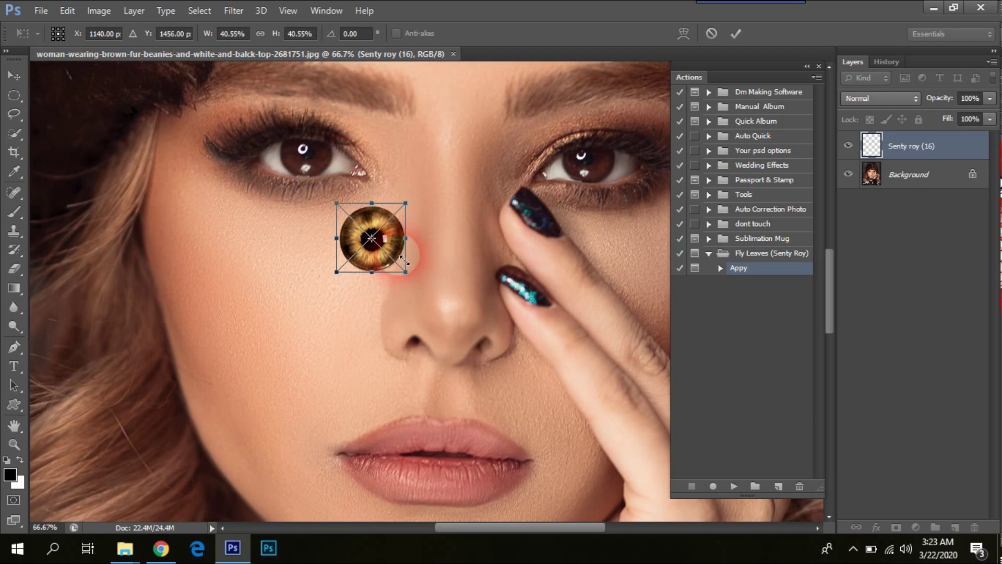
{"action": "left_click_drag", "start_coordinate": [405, 260], "coordinate": [405, 259]}
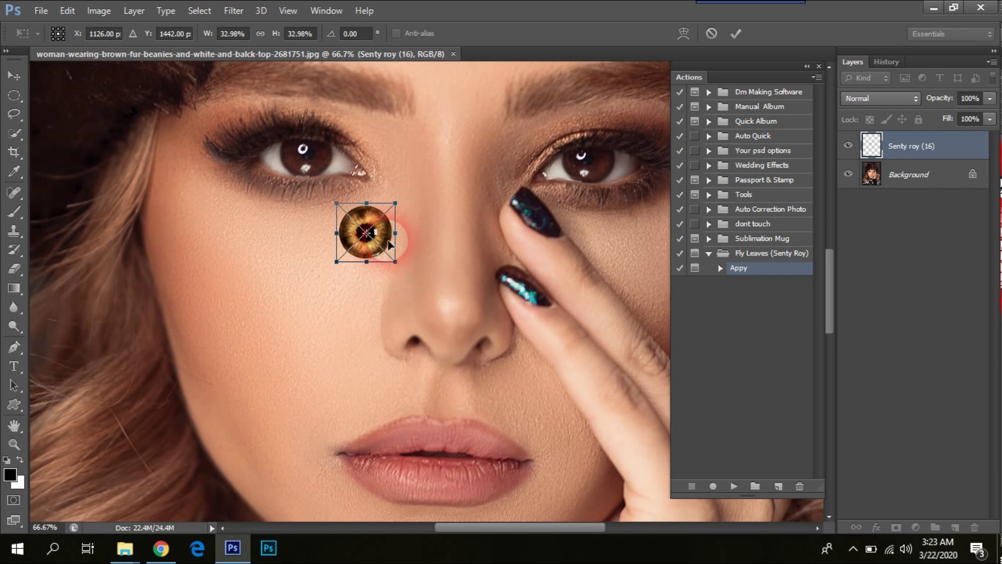
{"action": "key", "text": "Return"}
Zoom to 200% and move the lens onto the iris of the left eye.
{"action": "left_click_drag", "start_coordinate": [391, 244], "coordinate": [342, 208]}
{"action": "key", "text": "ctrl+plus"}
{"action": "key", "text": "ctrl+plus"}
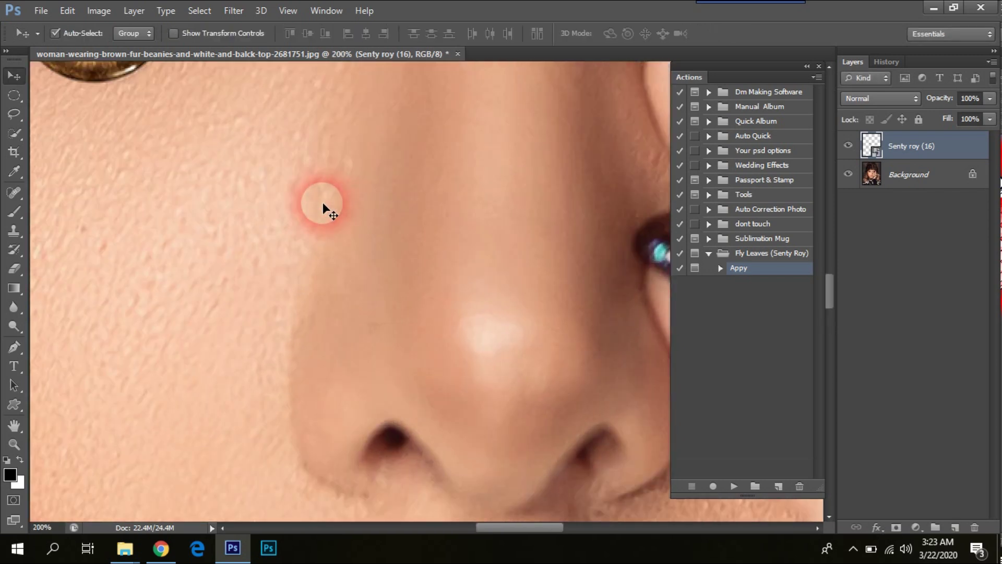
{"action": "left_click_drag", "start_coordinate": [320, 206], "coordinate": [496, 430]}
{"action": "left_click_drag", "start_coordinate": [459, 309], "coordinate": [521, 386]}
{"action": "left_click", "coordinate": [446, 392]}
{"action": "mouse_move", "coordinate": [433, 384]}
{"action": "left_mouse_down"}
{"action": "mouse_move", "coordinate": [431, 438]}
{"action": "mouse_move", "coordinate": [504, 410]}
{"action": "mouse_move", "coordinate": [394, 262]}
{"action": "left_mouse_up"}
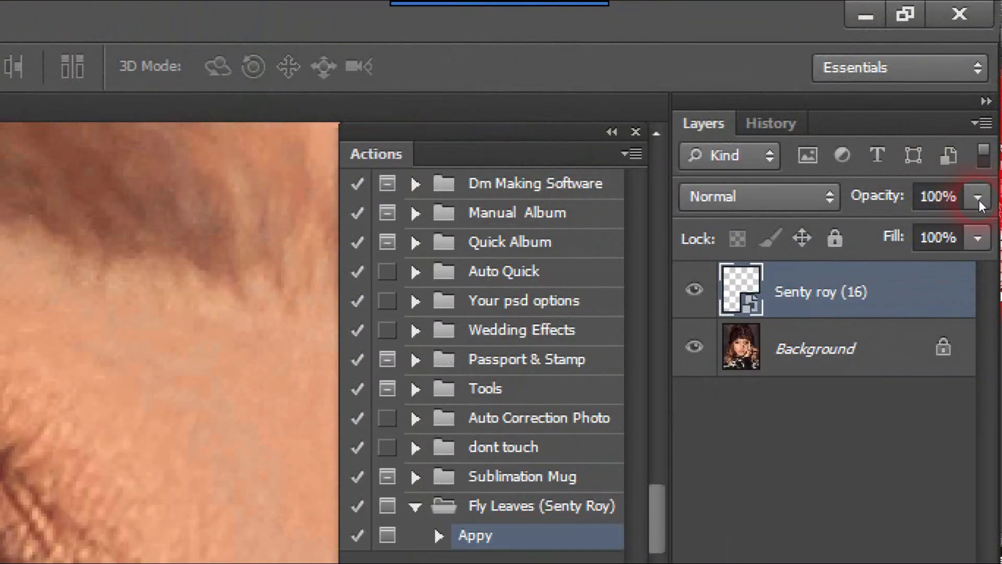
Scale and centre the lens over the iris, then fade its layer to 0% opacity.
{"action": "left_click", "coordinate": [991, 102]}
{"action": "left_click_drag", "start_coordinate": [975, 230], "coordinate": [913, 233]}
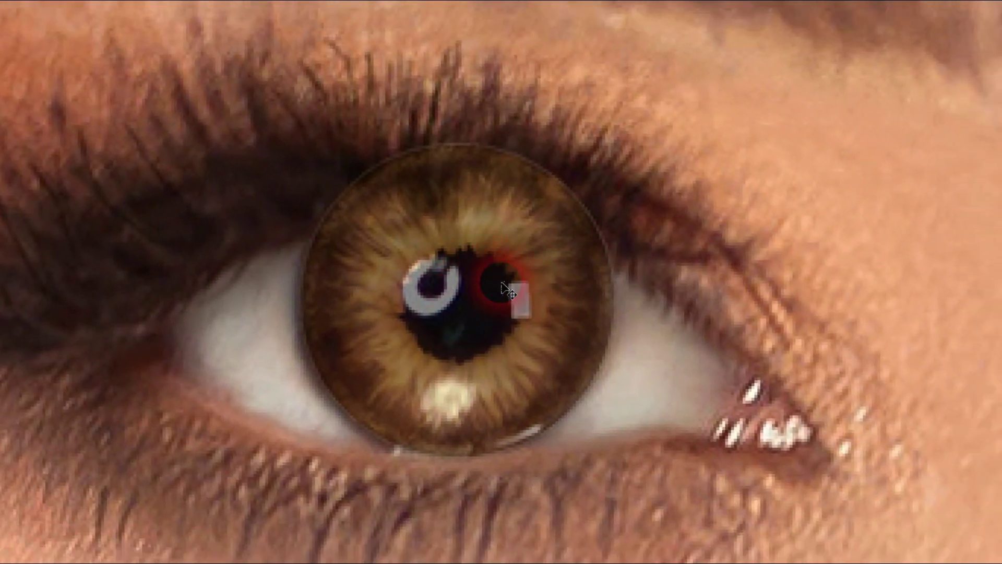
{"action": "key", "text": "ctrl+t"}
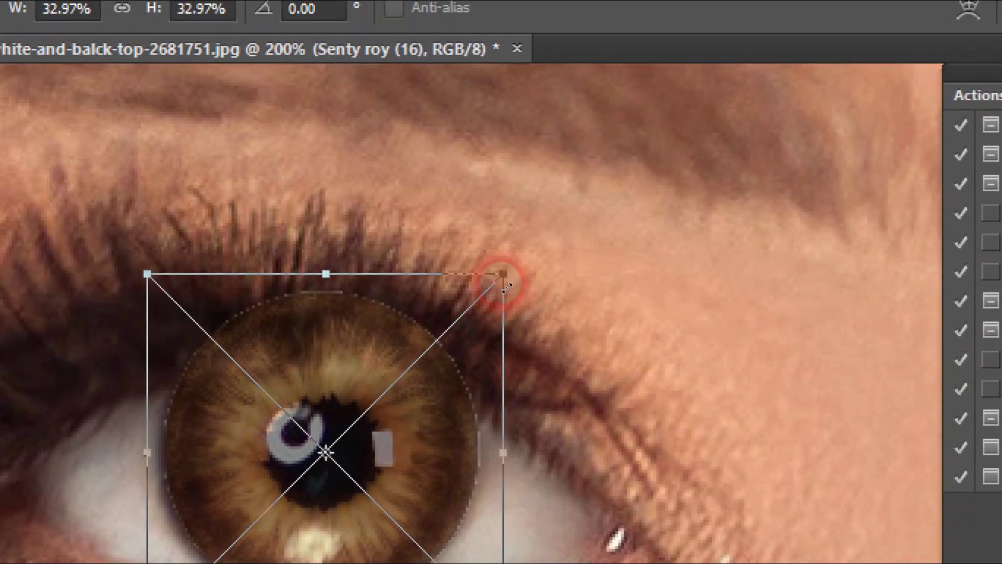
{"action": "left_click_drag", "start_coordinate": [502, 286], "coordinate": [506, 288]}
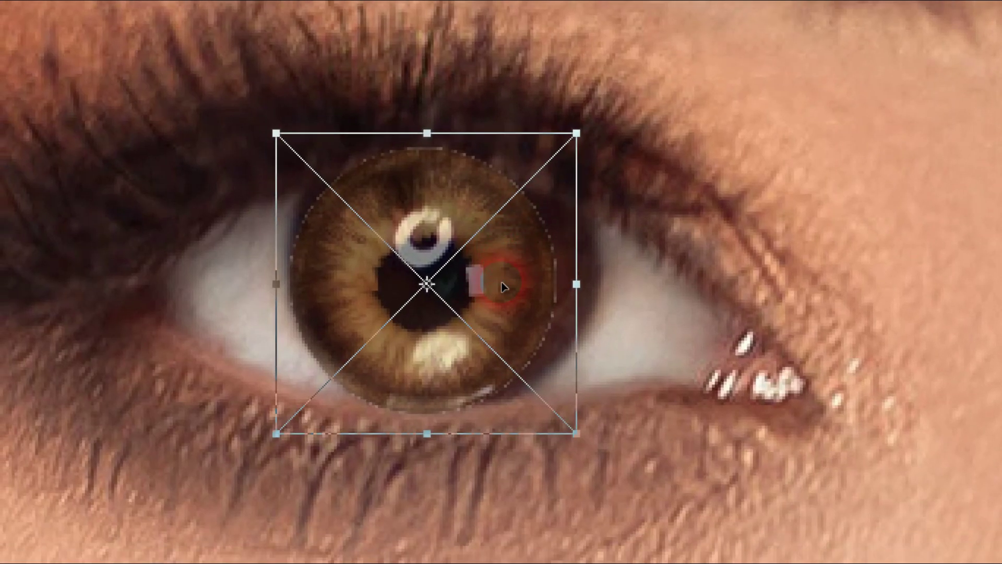
{"action": "left_click_drag", "start_coordinate": [504, 285], "coordinate": [505, 214]}
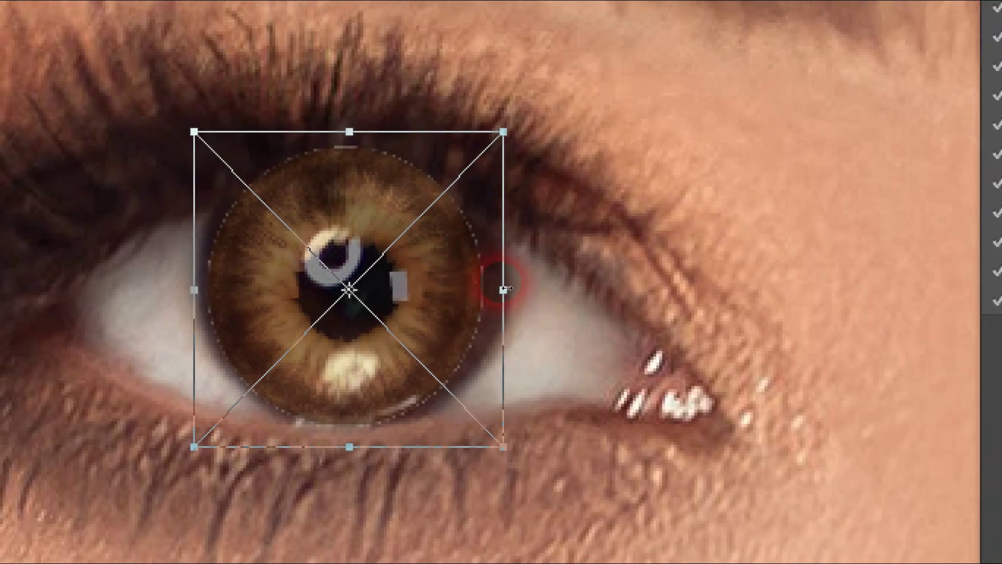
{"action": "left_click_drag", "start_coordinate": [501, 287], "coordinate": [514, 287]}
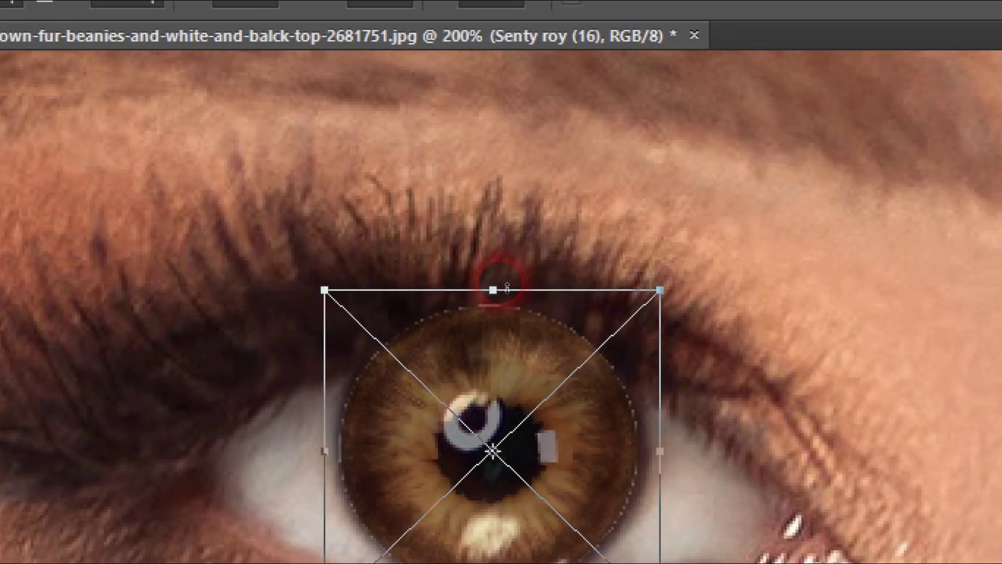
{"action": "key", "text": "Return"}
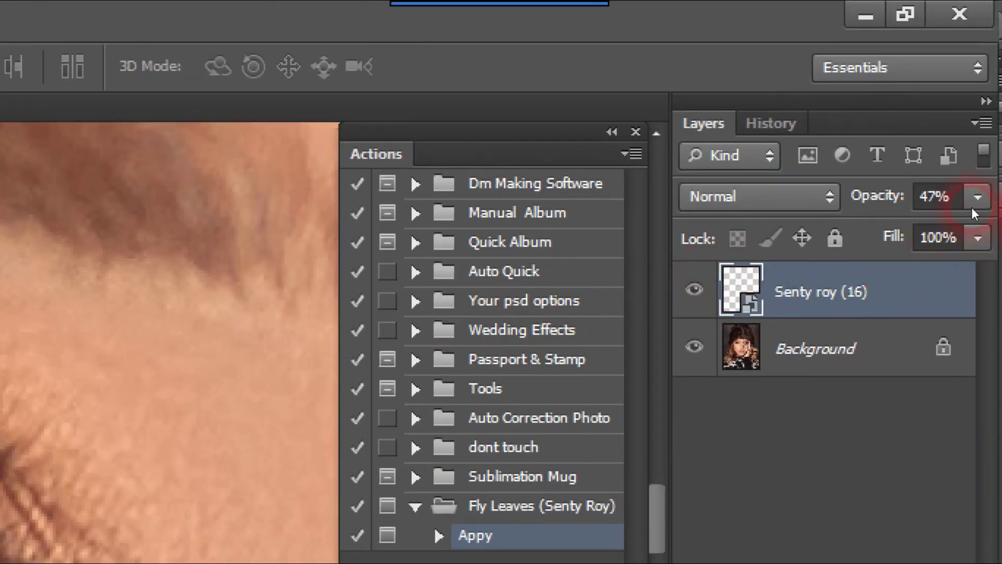
{"action": "left_click", "coordinate": [972, 208]}
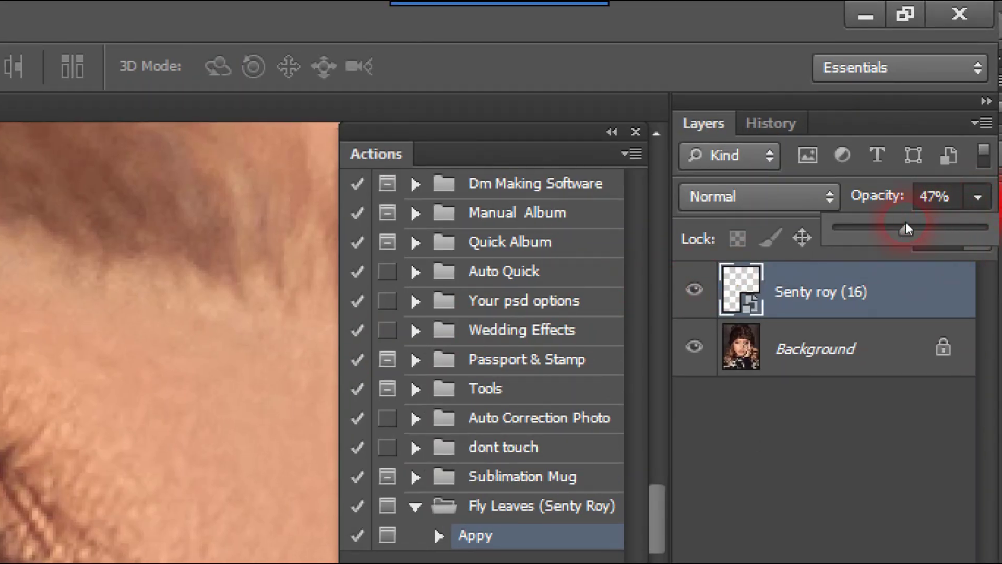
{"action": "left_click_drag", "start_coordinate": [862, 225], "coordinate": [807, 229]}
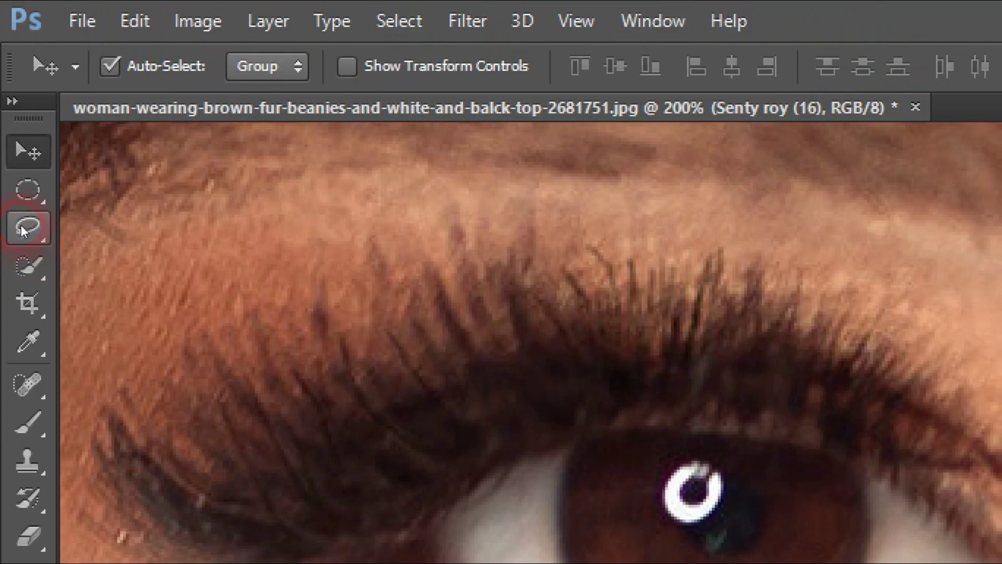
Outline the upper eyelid band above the iris with the Polygonal Lasso.
{"action": "right_click", "coordinate": [29, 226]}
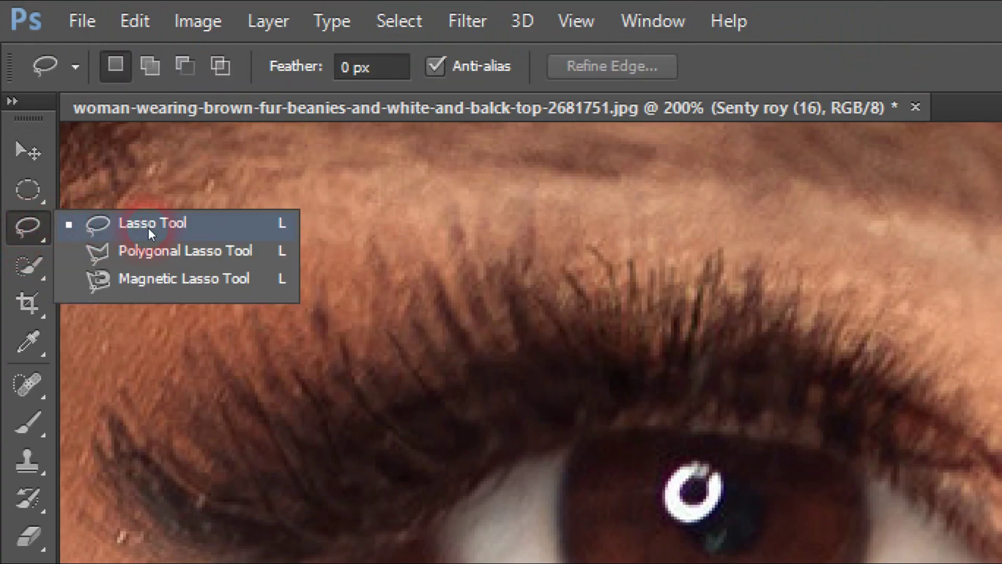
{"action": "left_click", "coordinate": [148, 256]}
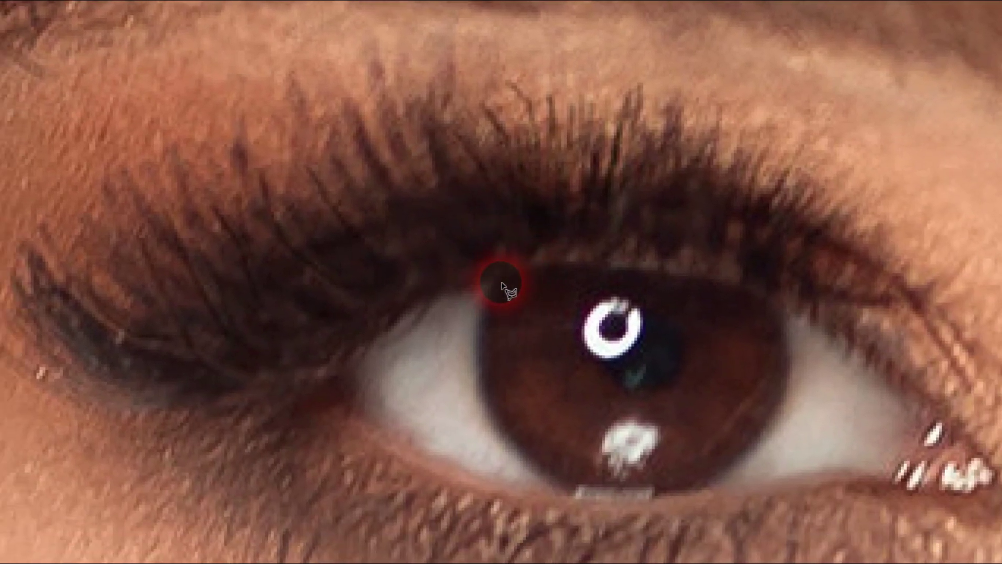
{"action": "left_click", "coordinate": [501, 284]}
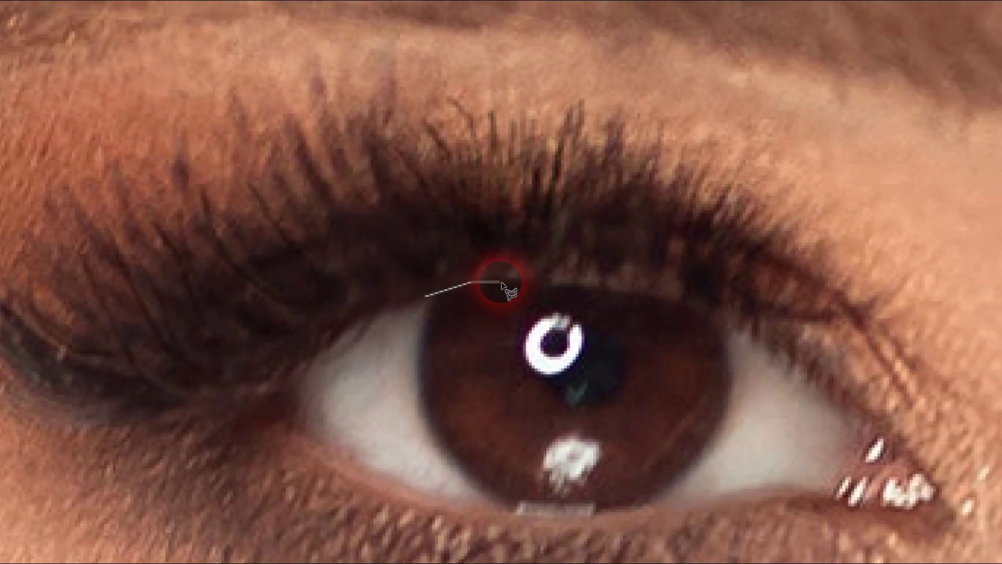
{"action": "left_click", "coordinate": [501, 284]}
{"action": "left_click", "coordinate": [501, 284]}
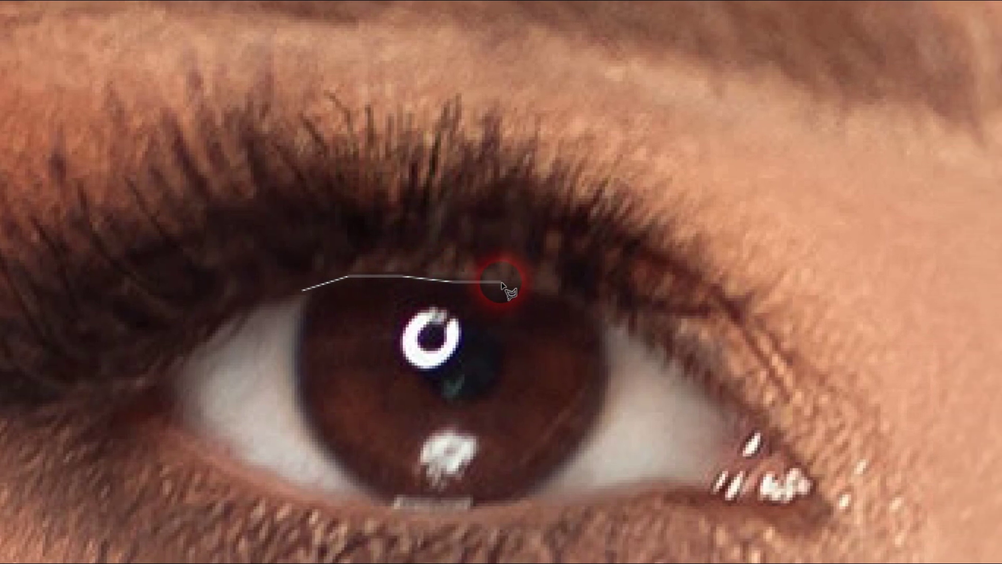
{"action": "left_click", "coordinate": [502, 285]}
{"action": "left_click", "coordinate": [501, 285]}
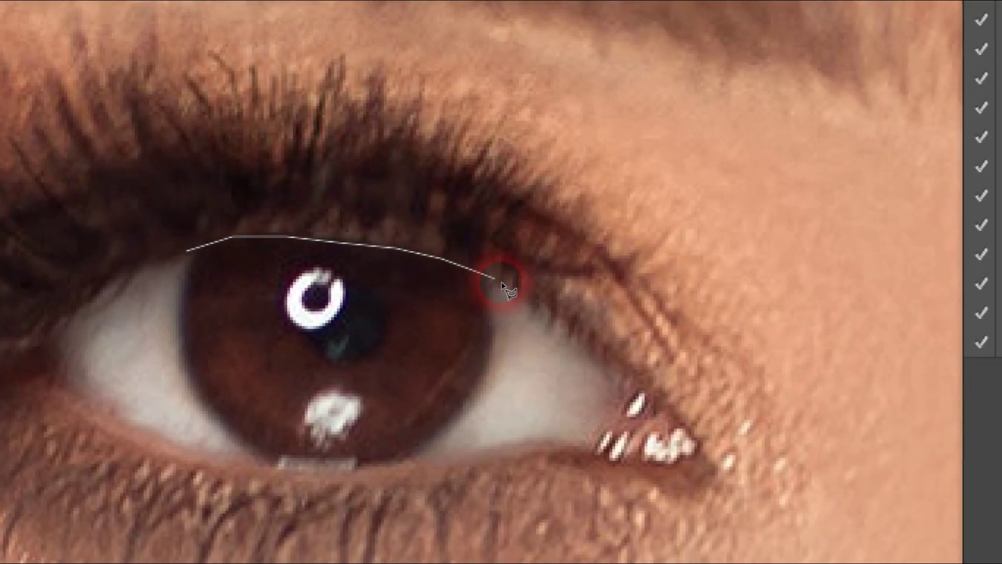
{"action": "left_click", "coordinate": [501, 285]}
{"action": "left_click", "coordinate": [501, 285]}
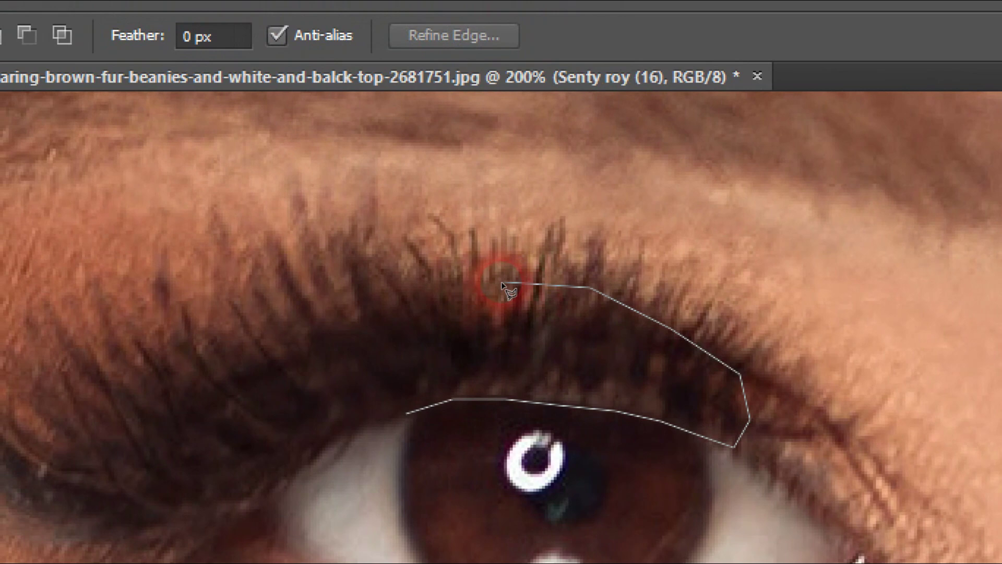
{"action": "left_click", "coordinate": [501, 285]}
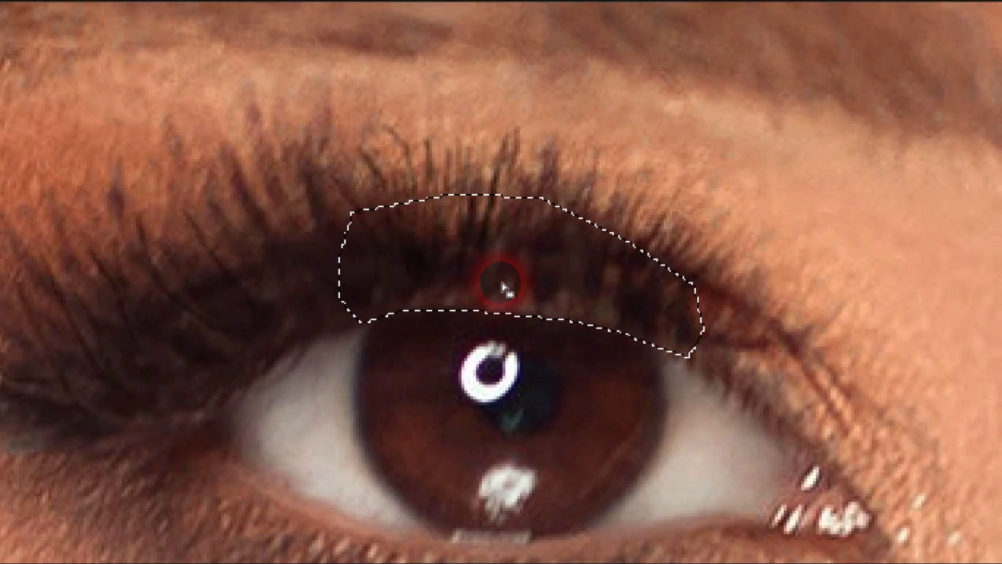
Feather the eyelid selection by 1 pixel.
{"action": "right_click", "coordinate": [502, 283]}
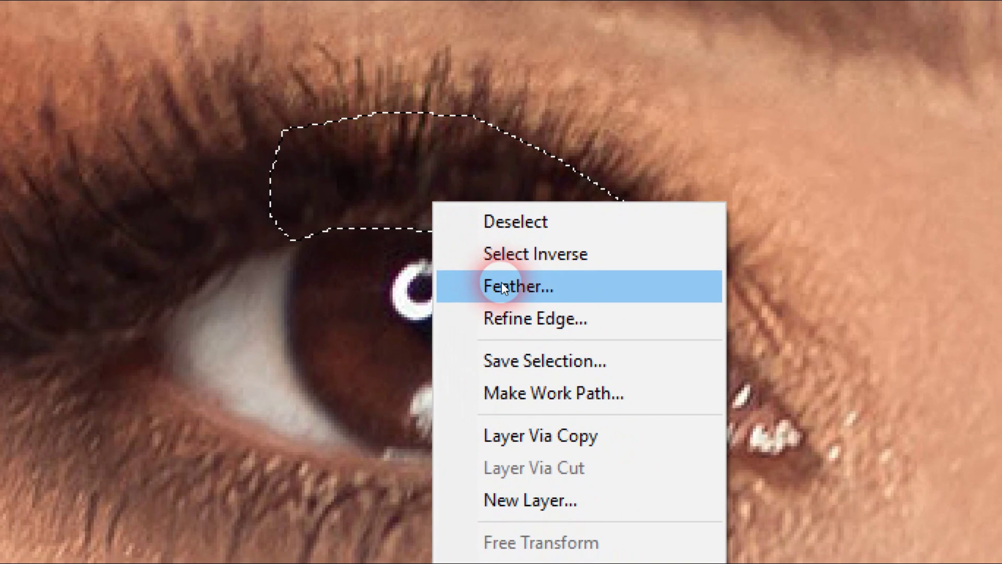
{"action": "left_click", "coordinate": [502, 284]}
{"action": "type", "text": "1"}
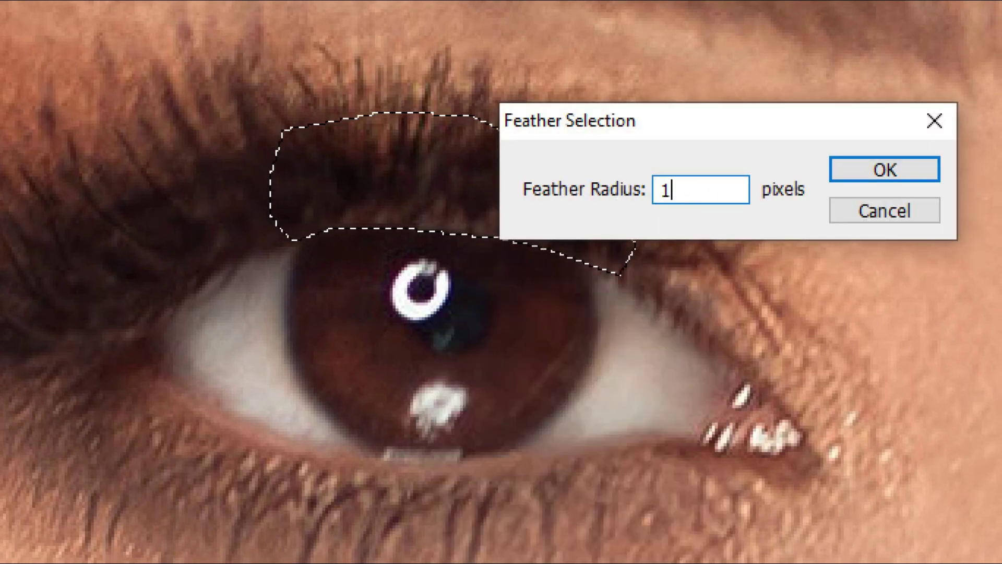
{"action": "key", "text": "Return"}
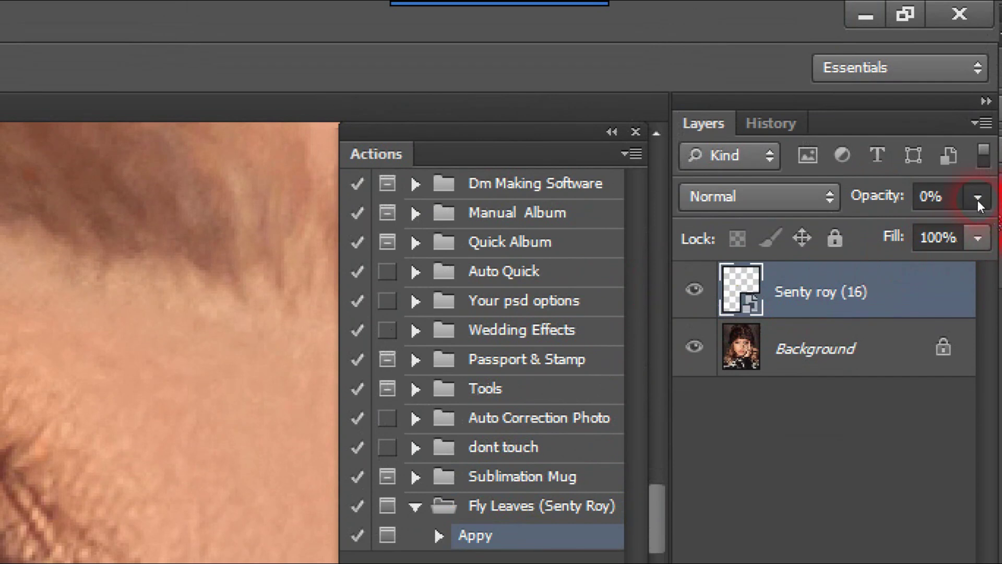
{"action": "left_click", "coordinate": [978, 199]}
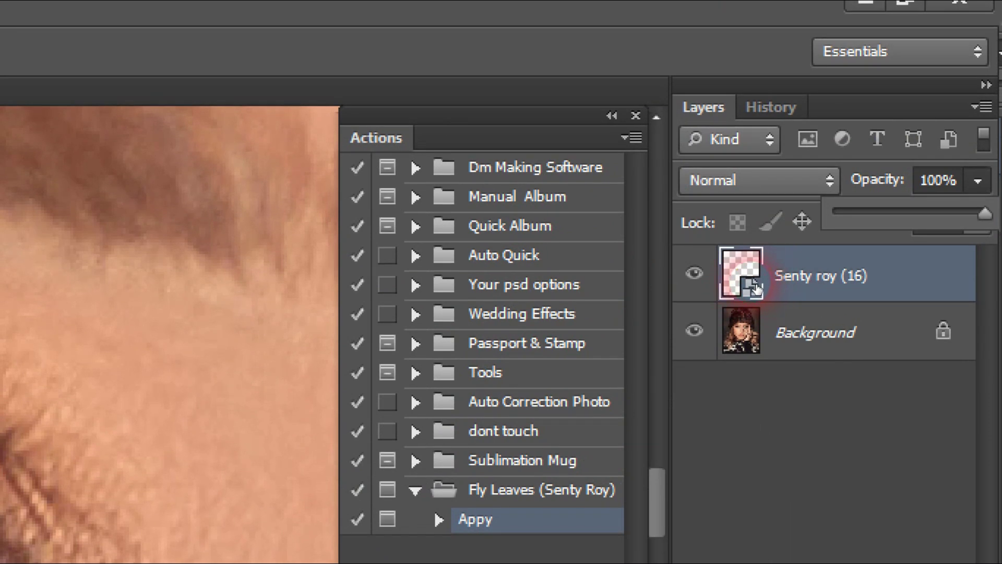
Rasterize the Senty roy (16) layer, deselect, and lower its opacity to about 67%.
{"action": "right_click", "coordinate": [799, 287]}
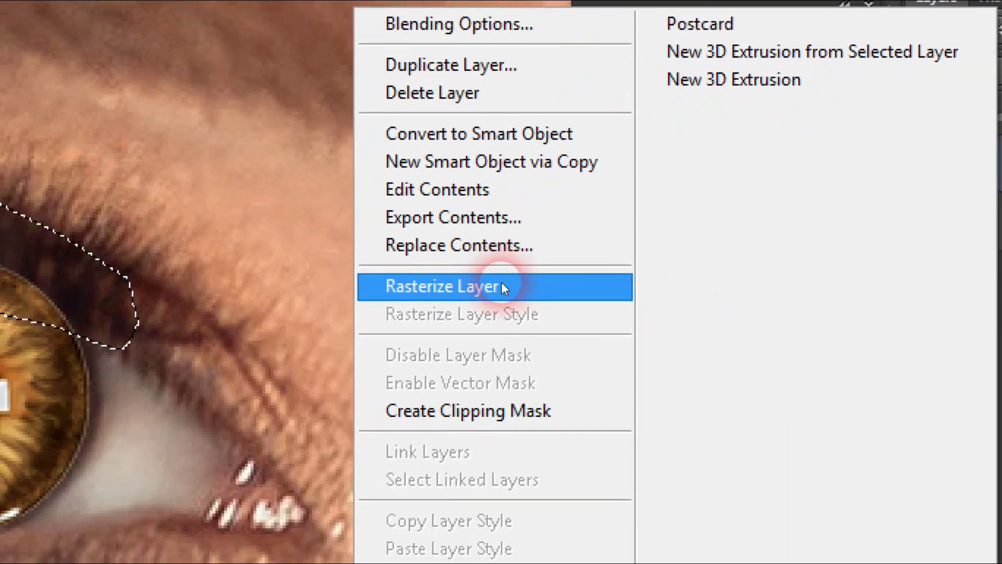
{"action": "left_click", "coordinate": [502, 287]}
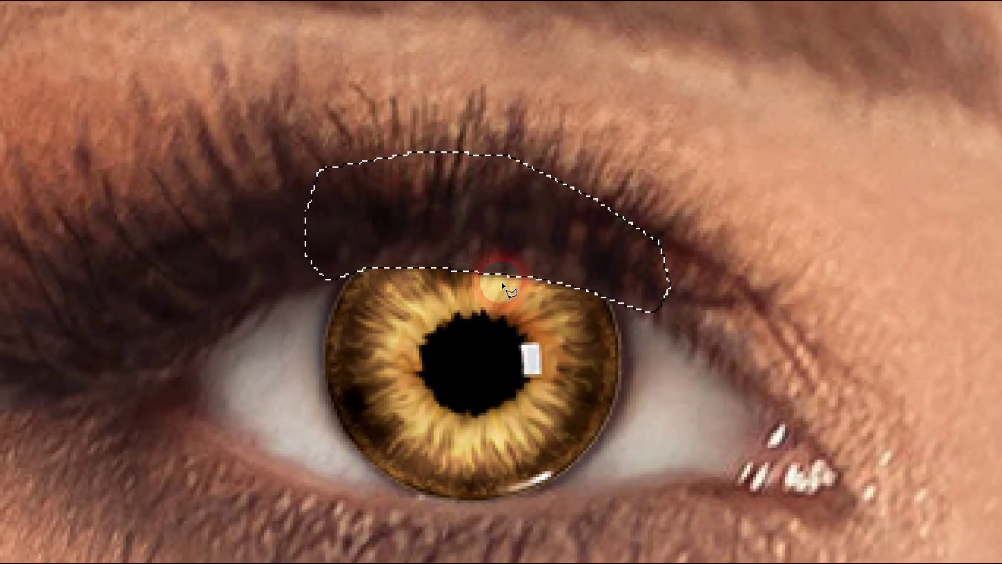
{"action": "left_click", "coordinate": [502, 282]}
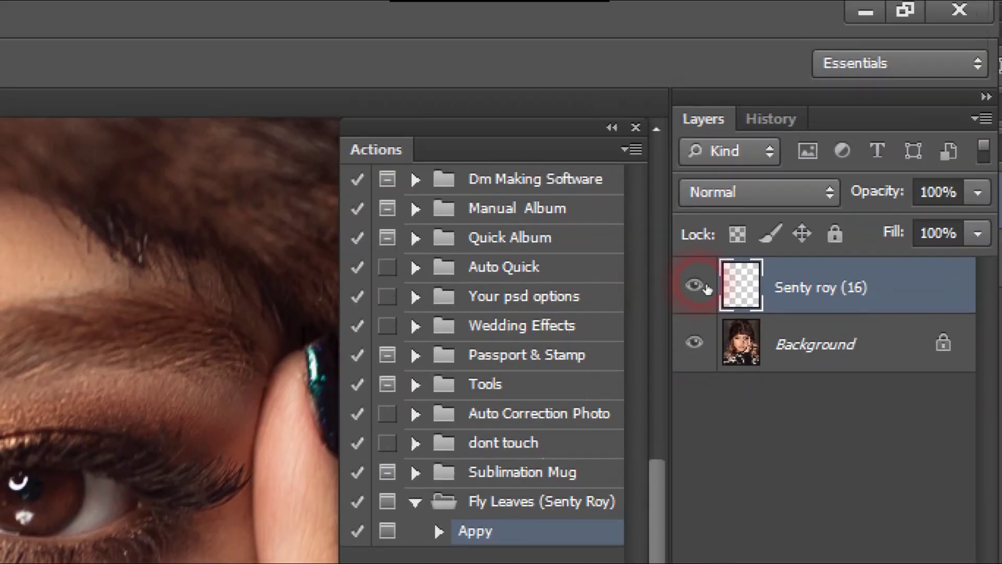
{"action": "left_click", "coordinate": [977, 198]}
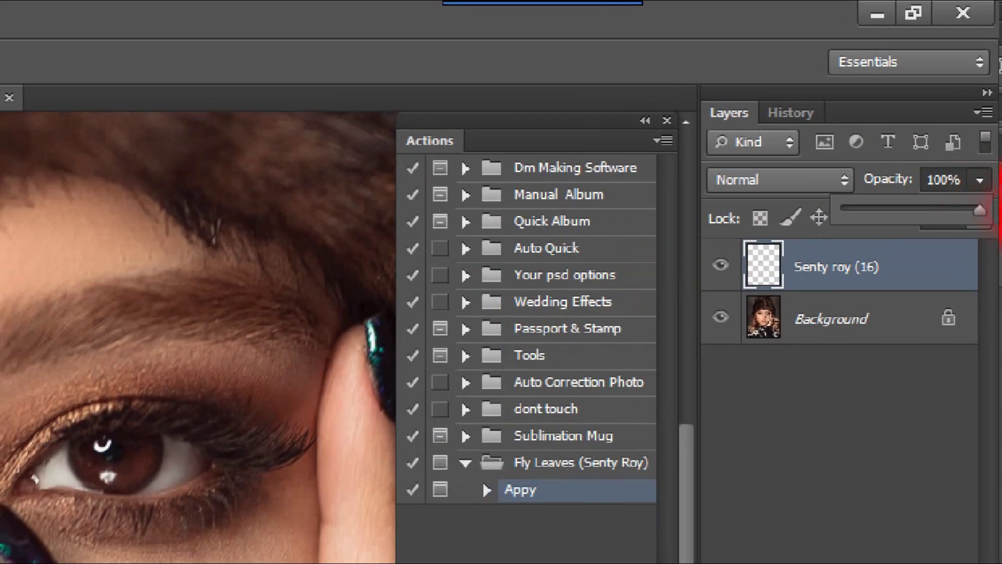
{"action": "left_click_drag", "start_coordinate": [972, 227], "coordinate": [960, 228]}
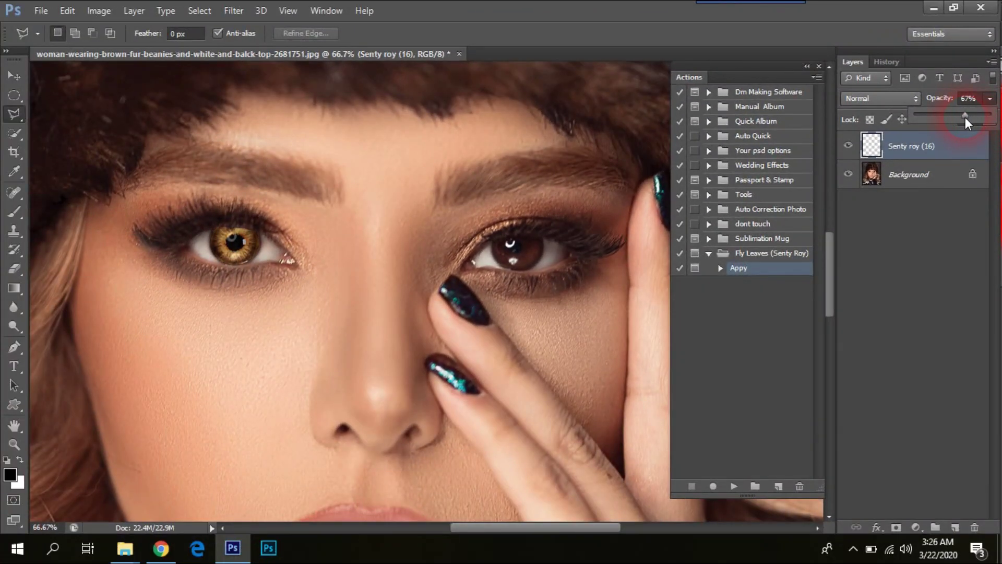
Move the lens overlay off to the right of the original iris.
{"action": "left_click", "coordinate": [299, 286]}
{"action": "scroll", "coordinate": [299, 286], "scroll_direction": "down", "scroll_amount": 2}
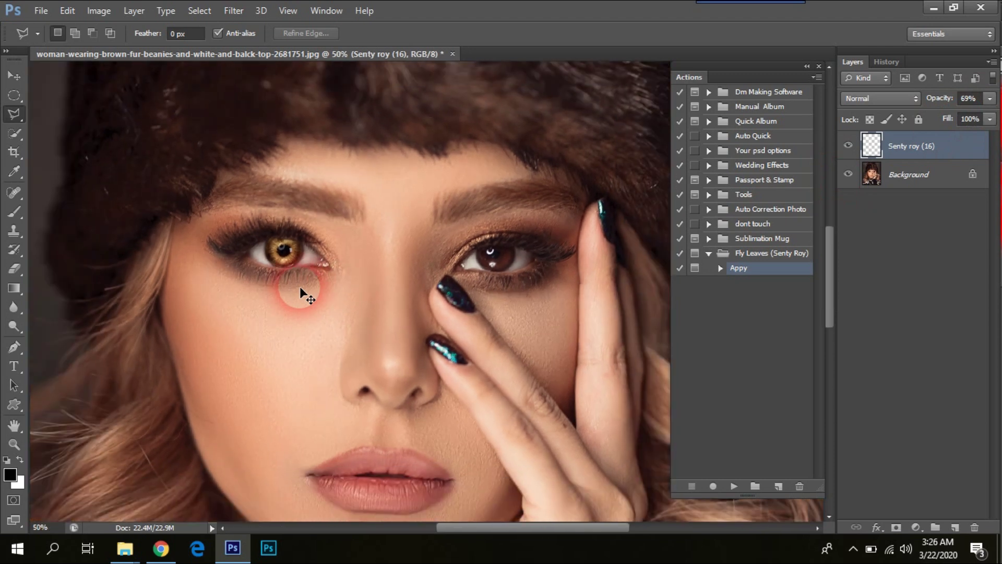
{"action": "scroll", "coordinate": [300, 286], "scroll_direction": "up", "scroll_amount": 1}
{"action": "scroll", "coordinate": [300, 286], "scroll_direction": "up", "scroll_amount": 2}
{"action": "scroll", "coordinate": [300, 286], "scroll_direction": "up", "scroll_amount": 2}
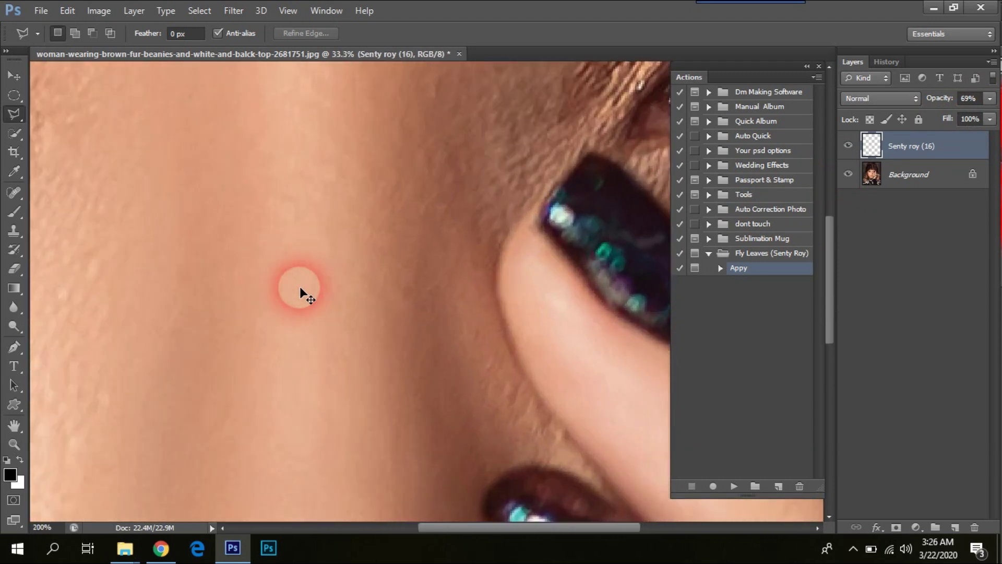
{"action": "scroll", "coordinate": [299, 287], "scroll_direction": "up", "scroll_amount": 1}
{"action": "scroll", "coordinate": [510, 287], "scroll_direction": "down", "scroll_amount": 1}
{"action": "scroll", "coordinate": [515, 335], "scroll_direction": "up", "scroll_amount": 1}
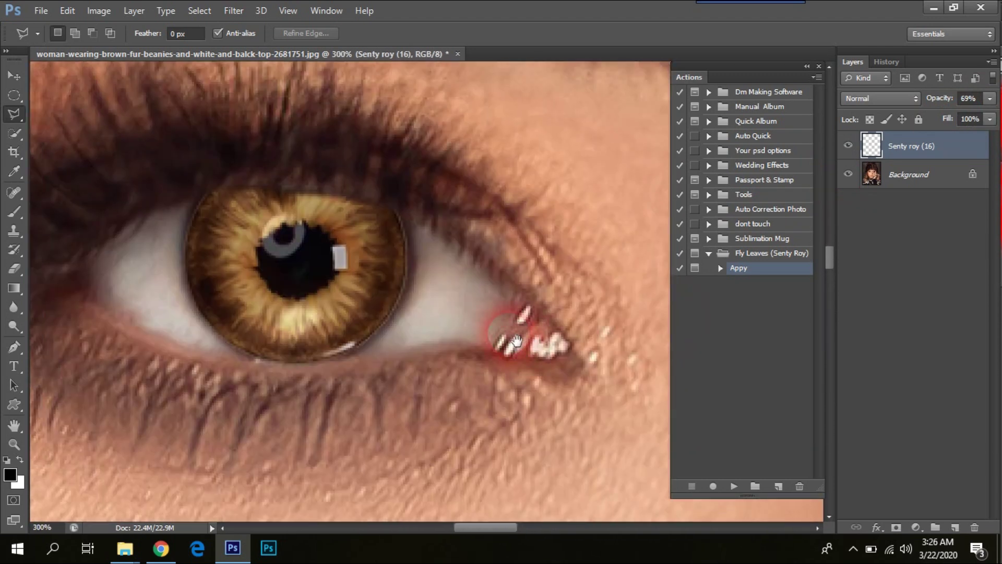
{"action": "mouse_move", "coordinate": [325, 282]}
{"action": "left_mouse_down"}
{"action": "mouse_move", "coordinate": [308, 276]}
{"action": "mouse_move", "coordinate": [456, 298]}
{"action": "left_mouse_up"}
{"action": "key", "text": "v"}
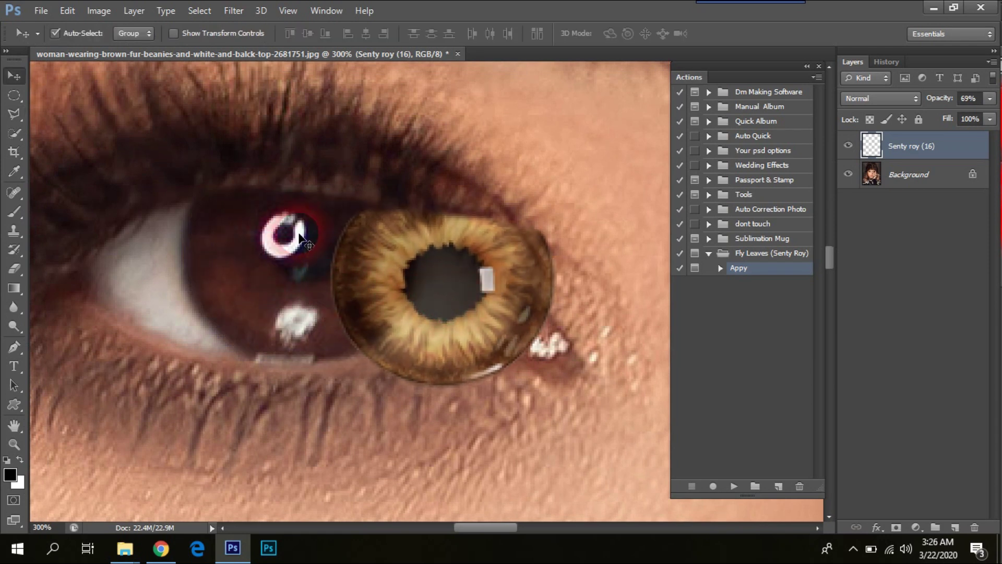
{"action": "left_click_drag", "start_coordinate": [346, 288], "coordinate": [384, 294]}
Make the Background layer active and choose the Patch Tool.
{"action": "right_click", "coordinate": [248, 271]}
{"action": "left_click", "coordinate": [257, 276]}
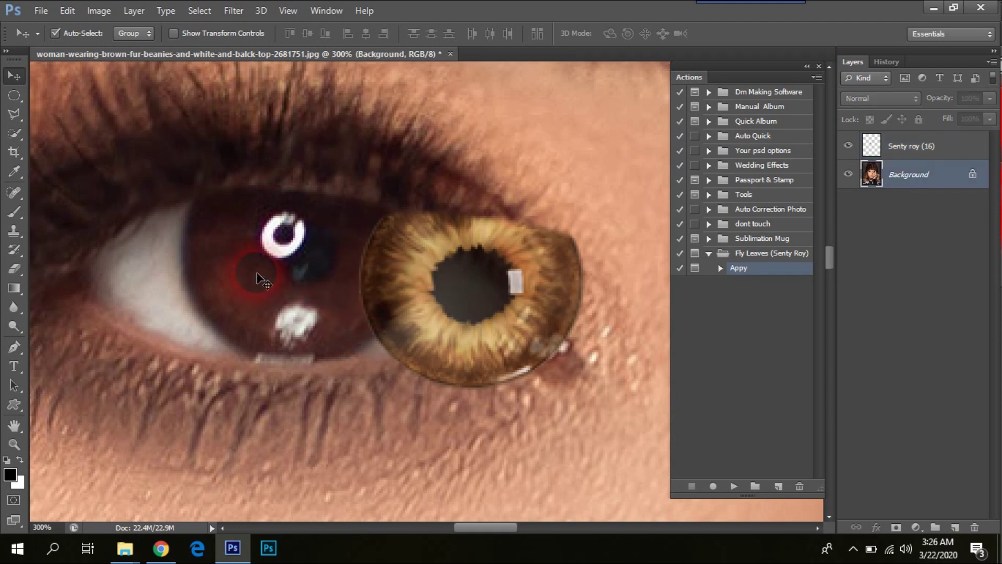
{"action": "left_click", "coordinate": [14, 192]}
{"action": "left_click", "coordinate": [23, 186]}
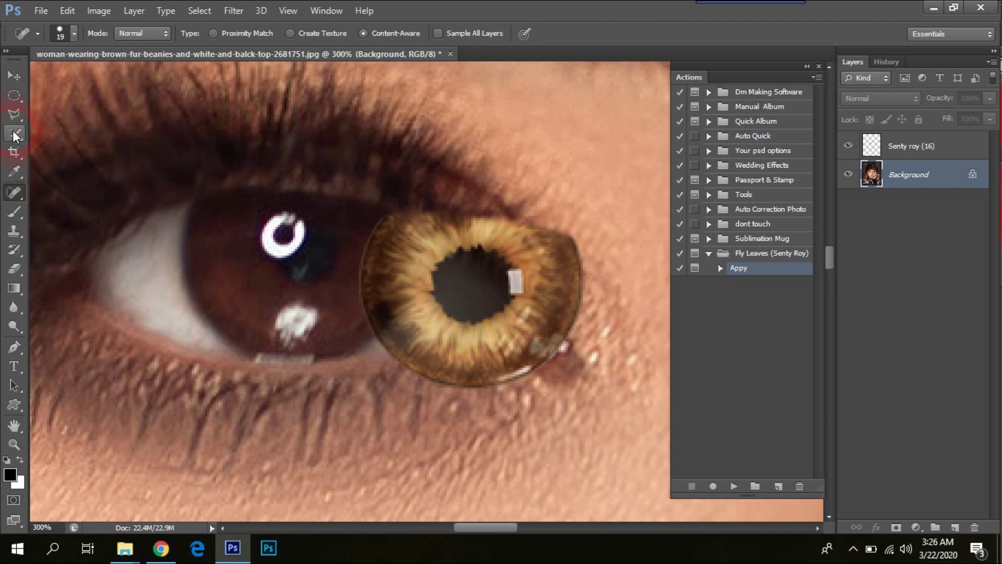
{"action": "left_click", "coordinate": [20, 196]}
{"action": "left_click", "coordinate": [87, 217]}
Patch the ring-shaped catchlight with clean iris texture, then move the lens back.
{"action": "mouse_move", "coordinate": [294, 204]}
{"action": "left_mouse_down"}
{"action": "mouse_move", "coordinate": [309, 247]}
{"action": "mouse_move", "coordinate": [275, 208]}
{"action": "mouse_move", "coordinate": [254, 249]}
{"action": "left_mouse_up"}
{"action": "left_click", "coordinate": [257, 264]}
{"action": "left_click", "coordinate": [304, 209]}
{"action": "key", "text": "Return"}
{"action": "mouse_move", "coordinate": [313, 204]}
{"action": "left_mouse_down"}
{"action": "mouse_move", "coordinate": [278, 231]}
{"action": "mouse_move", "coordinate": [282, 214]}
{"action": "mouse_move", "coordinate": [245, 238]}
{"action": "left_mouse_up"}
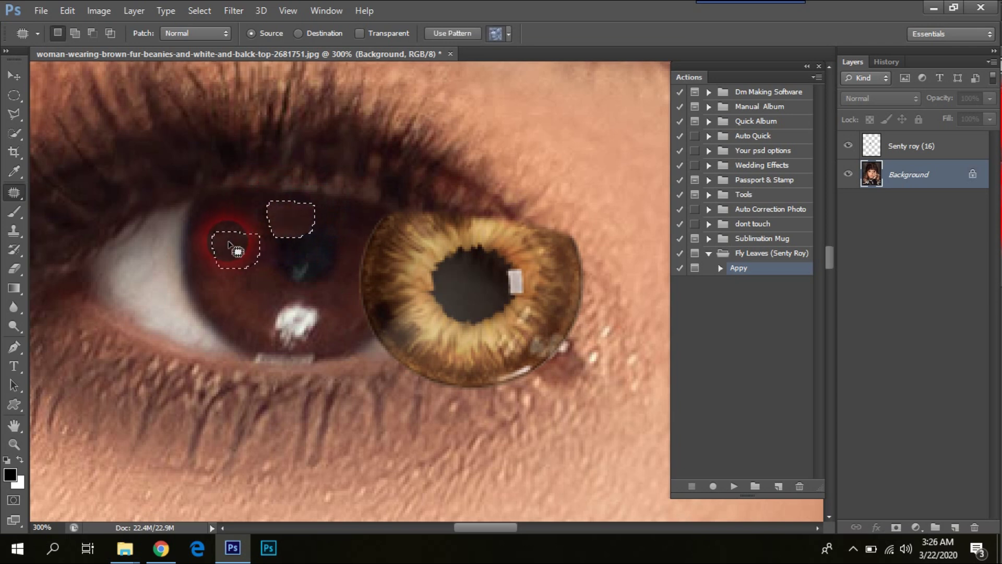
{"action": "mouse_move", "coordinate": [293, 201]}
{"action": "left_mouse_down"}
{"action": "mouse_move", "coordinate": [263, 239]}
{"action": "mouse_move", "coordinate": [245, 219]}
{"action": "mouse_move", "coordinate": [269, 299]}
{"action": "left_mouse_up"}
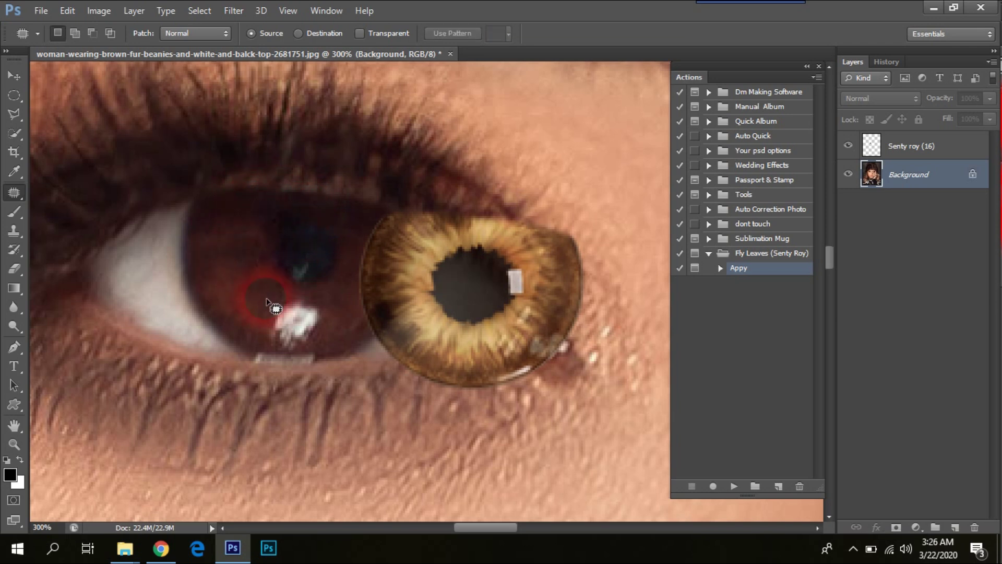
{"action": "key", "text": "v"}
{"action": "mouse_move", "coordinate": [390, 300]}
{"action": "left_mouse_down"}
{"action": "mouse_move", "coordinate": [217, 282]}
{"action": "mouse_move", "coordinate": [269, 312]}
{"action": "left_mouse_up"}
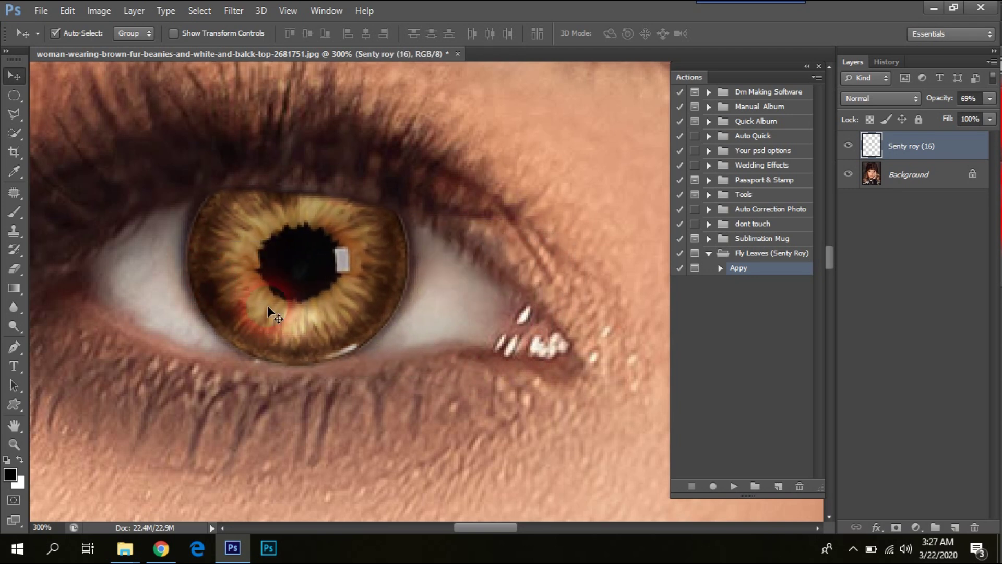
Nudge the lens up over the iris and set its layer opacity to 87%.
{"action": "key", "text": "Up"}
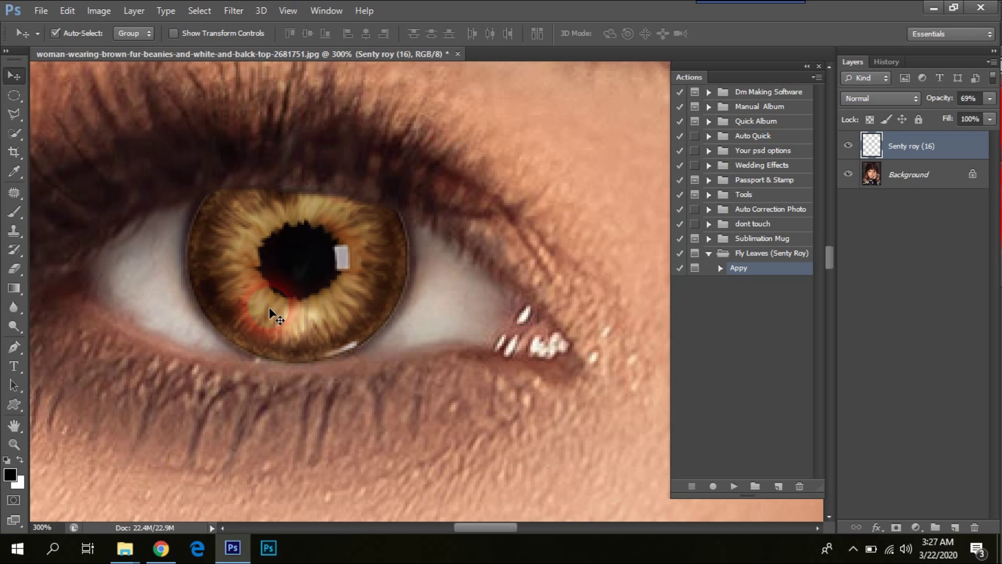
{"action": "left_click", "coordinate": [938, 166]}
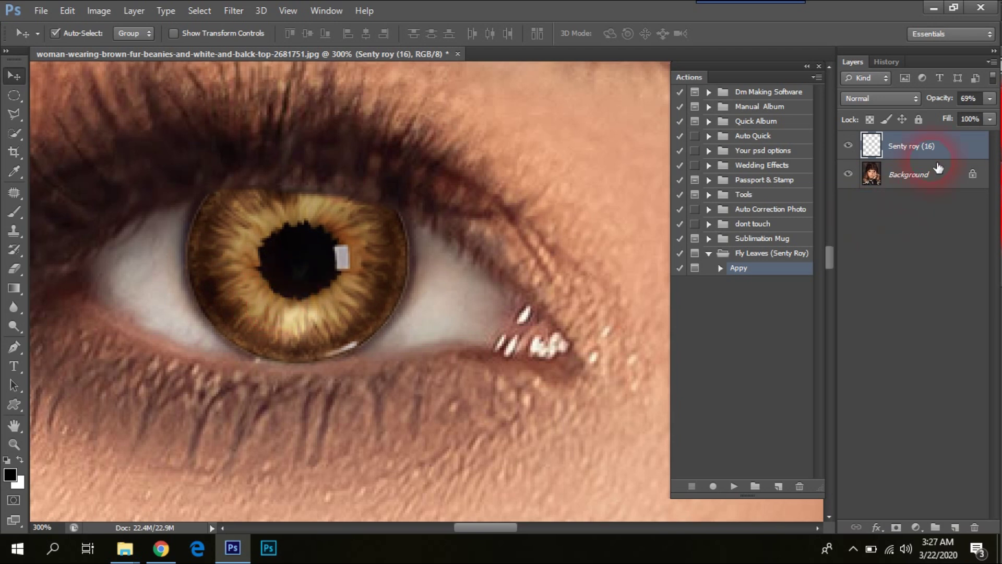
{"action": "mouse_move", "coordinate": [952, 115]}
{"action": "left_mouse_down"}
{"action": "mouse_move", "coordinate": [940, 115]}
{"action": "mouse_move", "coordinate": [1000, 120]}
{"action": "left_mouse_up"}
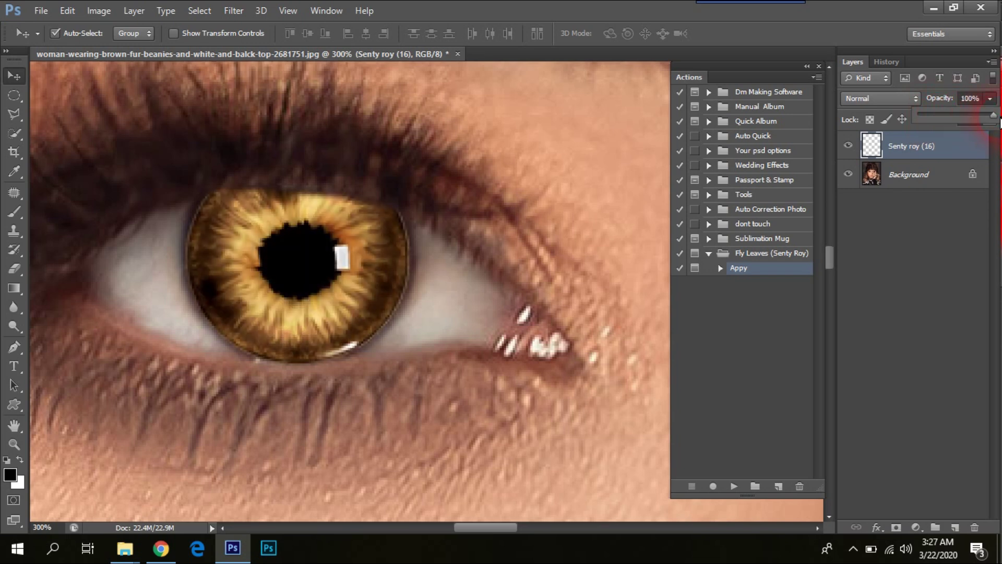
{"action": "left_click_drag", "start_coordinate": [998, 122], "coordinate": [985, 122]}
Alt-drag a copy of the golden lens onto the right eye and nudge it onto the iris.
{"action": "key", "text": "ctrl+minus"}
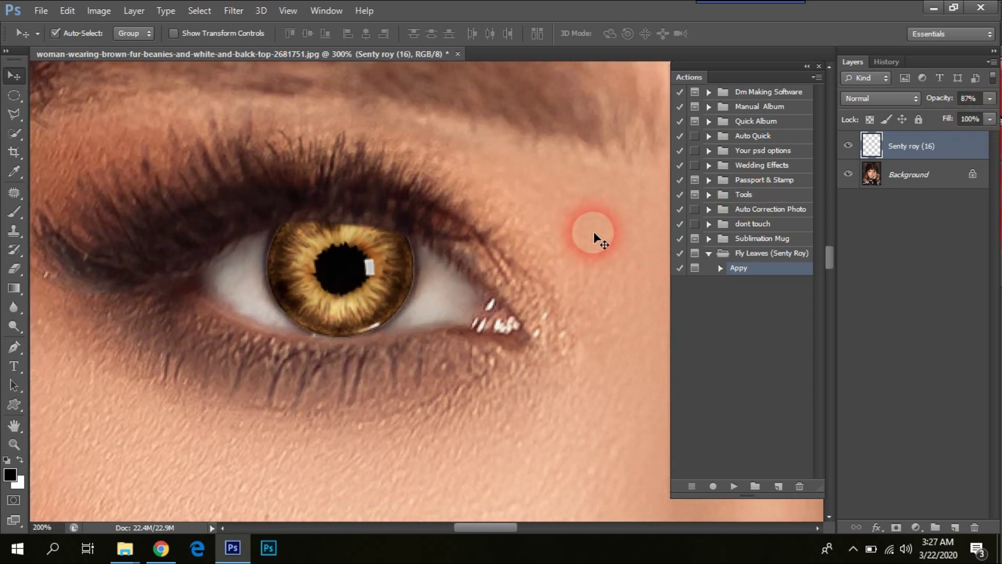
{"action": "key", "text": "ctrl+minus"}
{"action": "key", "text": "ctrl+minus"}
{"action": "key", "text": "ctrl+minus"}
{"action": "key", "text": "ctrl+minus"}
{"action": "key", "text": "ctrl+minus"}
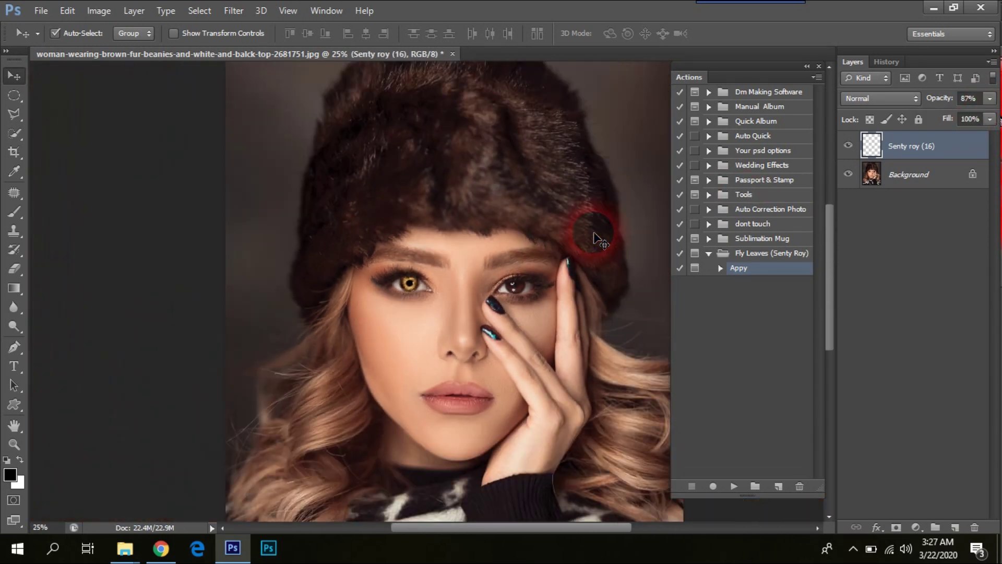
{"action": "key", "text": "ctrl+plus"}
{"action": "key", "text": "ctrl+plus"}
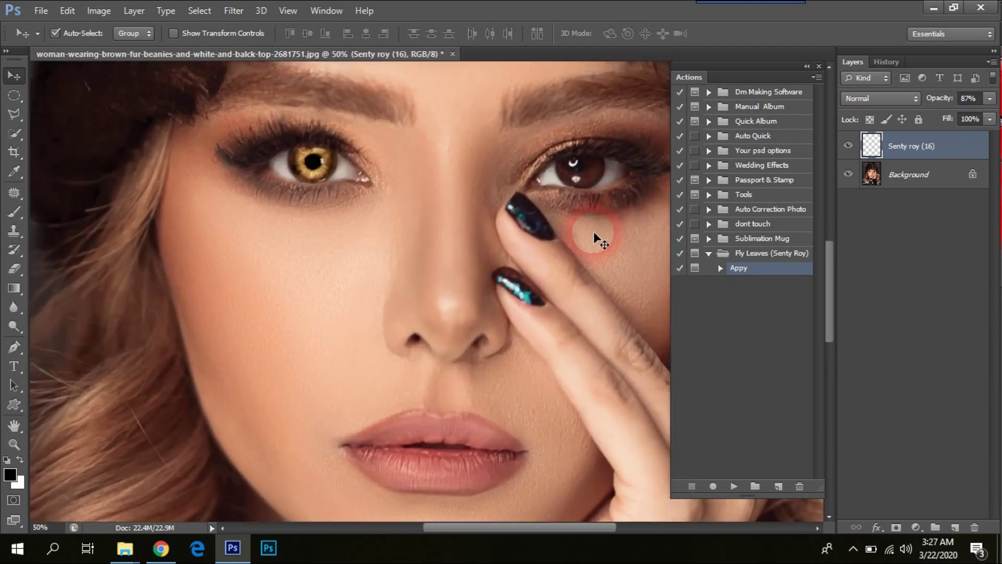
{"action": "key", "text": "ctrl+plus"}
{"action": "key", "text": "ctrl+plus"}
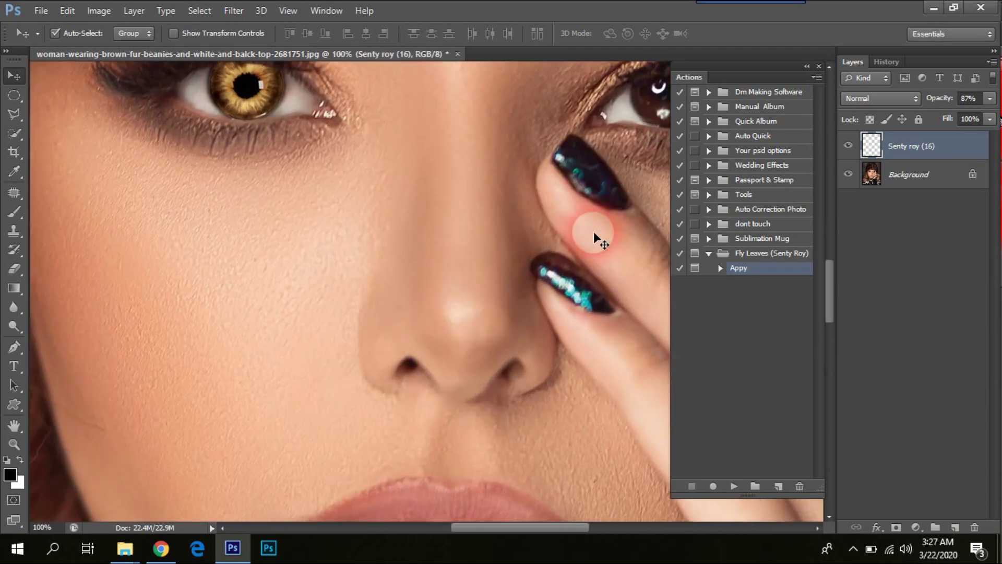
{"action": "left_click_drag", "start_coordinate": [463, 139], "coordinate": [323, 270]}
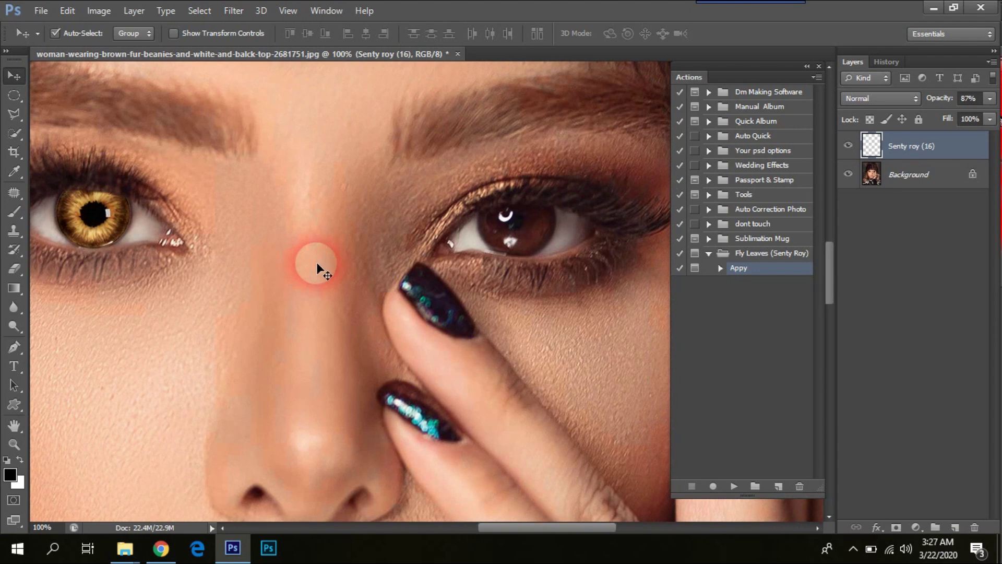
{"action": "left_click", "coordinate": [99, 227]}
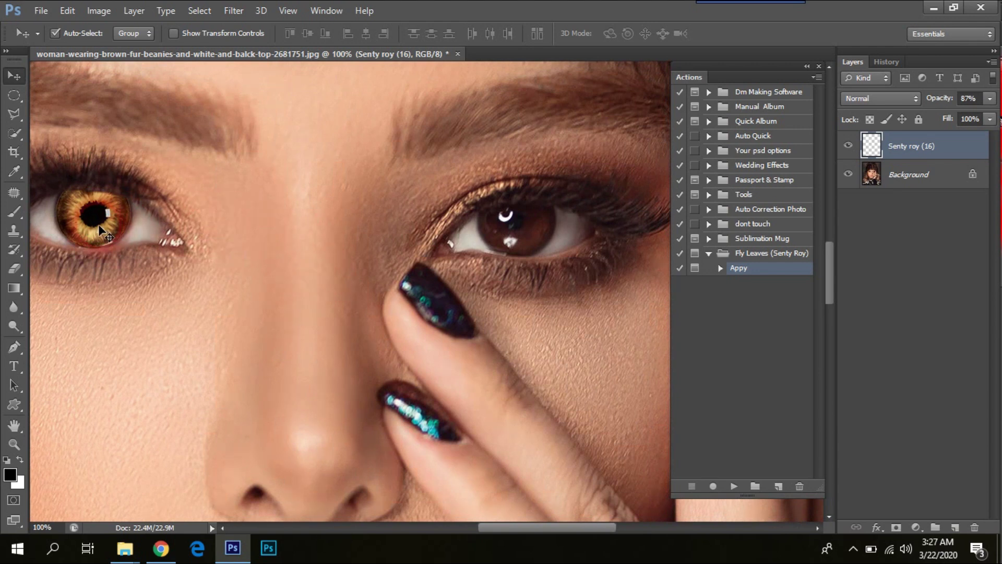
{"action": "mouse_move", "coordinate": [101, 225]}
{"action": "left_mouse_down"}
{"action": "mouse_move", "coordinate": [363, 259]}
{"action": "mouse_move", "coordinate": [497, 242]}
{"action": "left_mouse_up"}
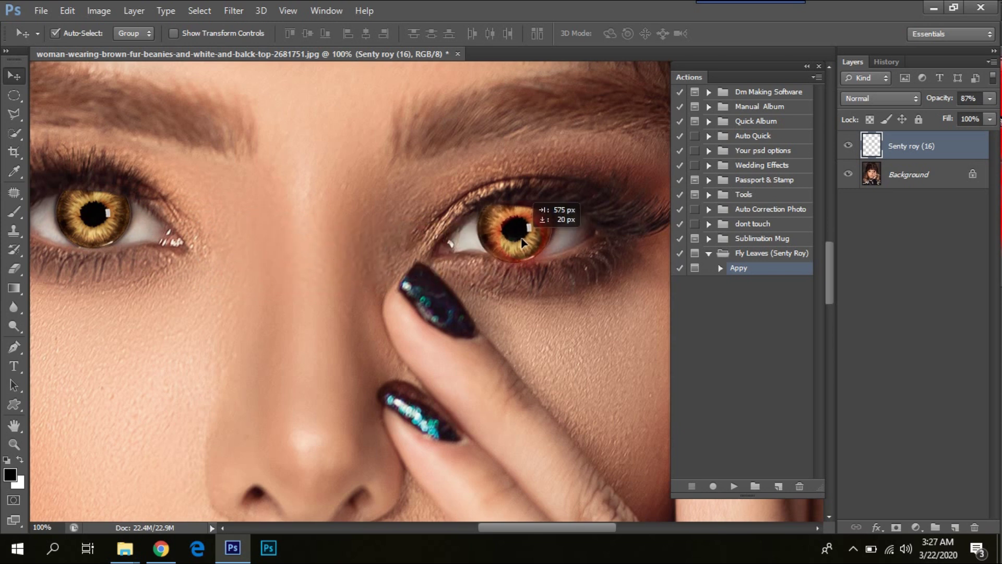
{"action": "left_click", "coordinate": [497, 241], "text": "ctrl"}
{"action": "mouse_move", "coordinate": [501, 251]}
{"action": "left_mouse_down"}
{"action": "mouse_move", "coordinate": [107, 414]}
{"action": "mouse_move", "coordinate": [94, 410]}
{"action": "left_mouse_up"}
{"action": "mouse_move", "coordinate": [317, 266]}
{"action": "left_mouse_down"}
{"action": "mouse_move", "coordinate": [346, 290]}
{"action": "mouse_move", "coordinate": [319, 235]}
{"action": "left_mouse_up"}
Set the lens copy to 35% opacity and rotate it about -4.5° to fit the iris.
{"action": "left_click", "coordinate": [963, 145]}
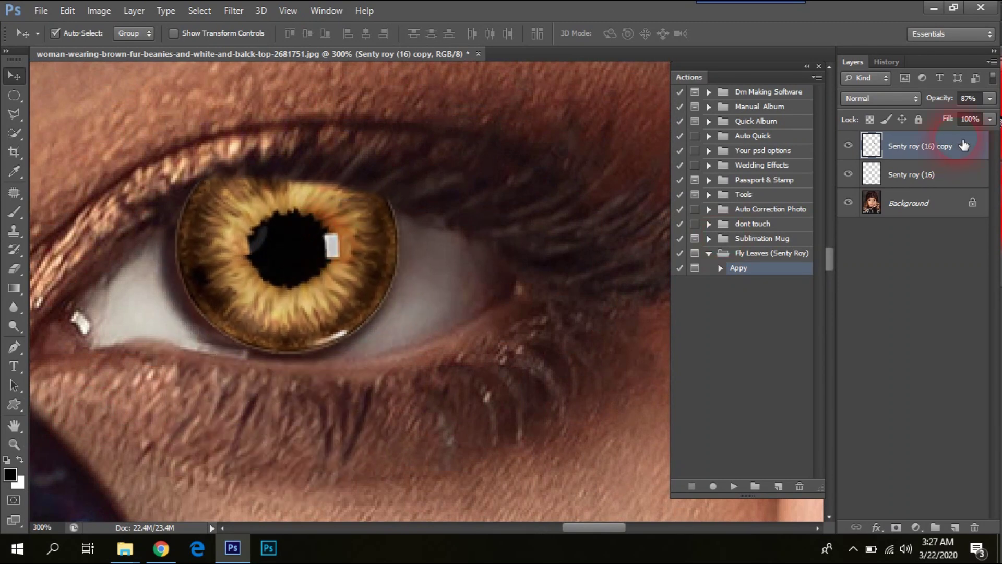
{"action": "left_click", "coordinate": [988, 99]}
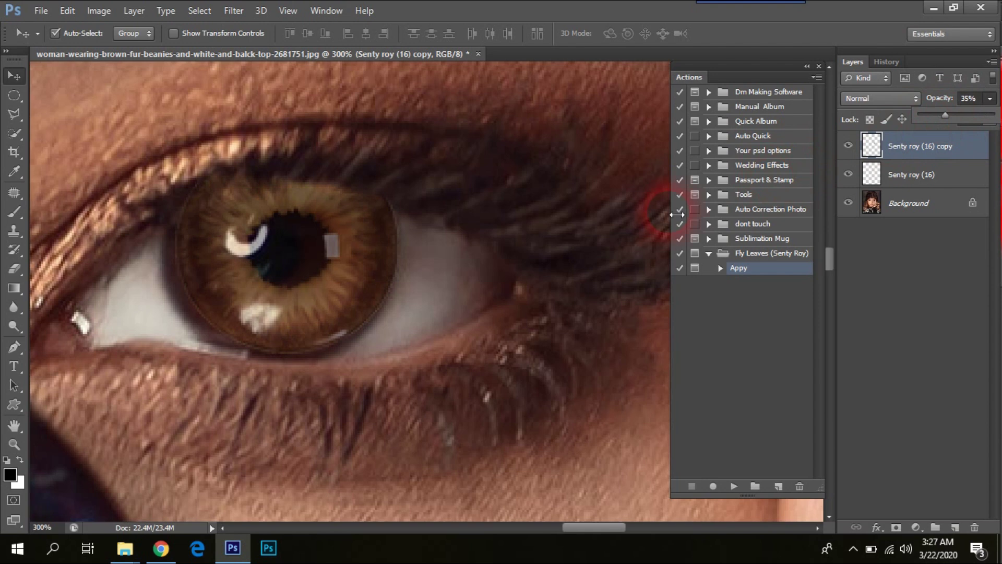
{"action": "key", "text": "ctrl+t"}
{"action": "left_click_drag", "start_coordinate": [455, 412], "coordinate": [448, 403]}
{"action": "left_click_drag", "start_coordinate": [379, 299], "coordinate": [359, 304]}
{"action": "key", "text": "Return"}
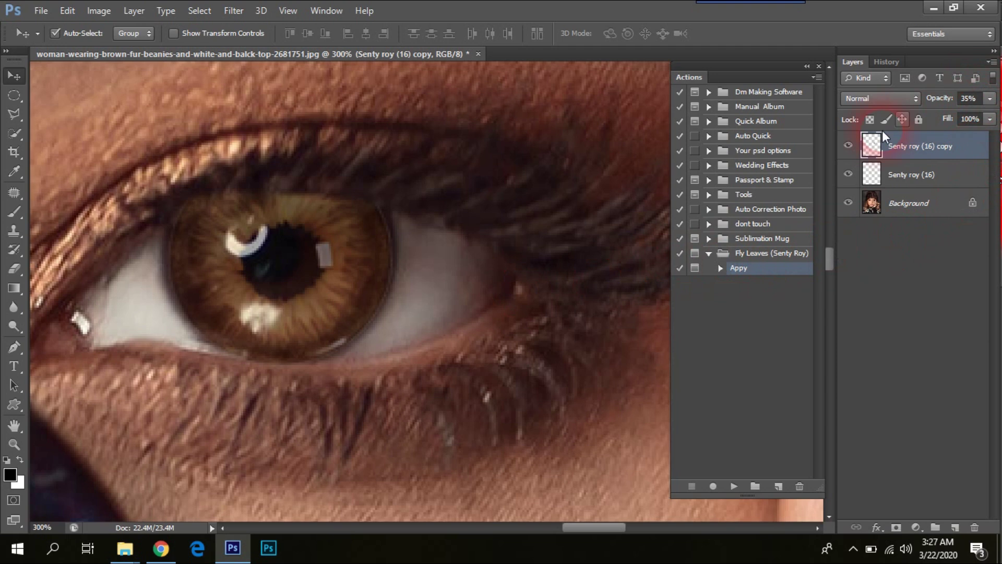
Toggle the copy layer's visibility to compare, leaving it hidden.
{"action": "left_click", "coordinate": [855, 151]}
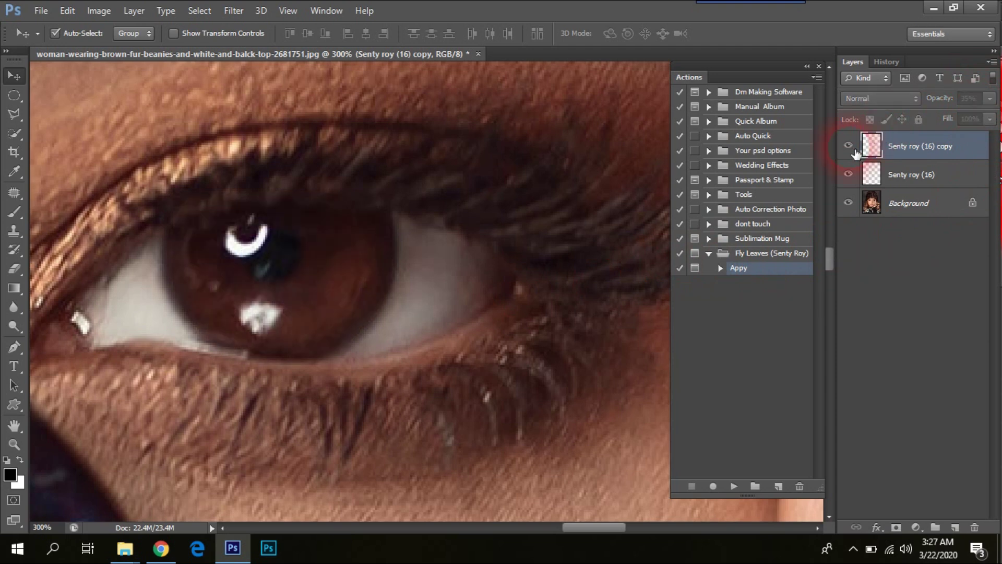
{"action": "left_click", "coordinate": [849, 146]}
{"action": "left_click", "coordinate": [849, 146]}
{"action": "left_click", "coordinate": [851, 148]}
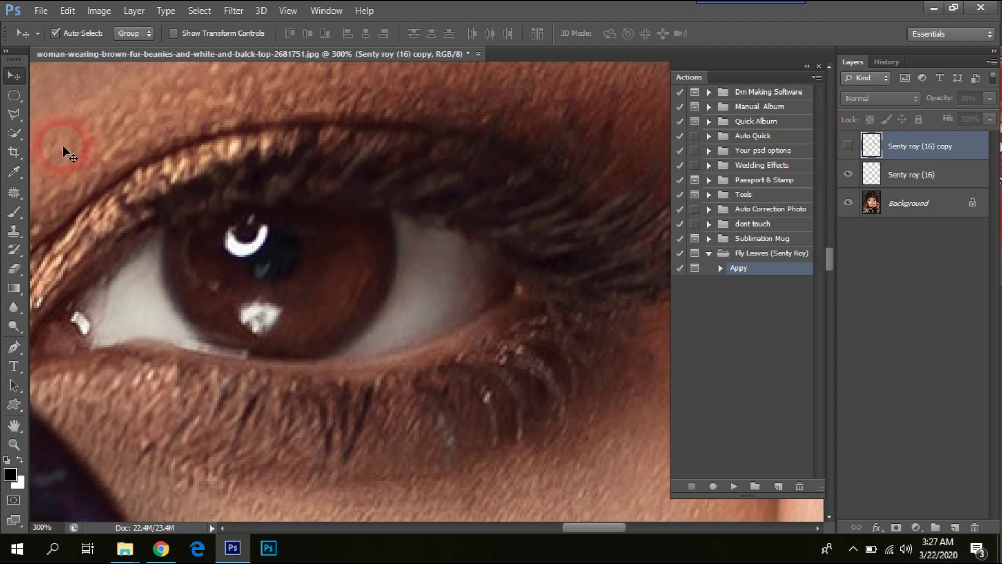
Outline the second eye's upper eyelid with the Polygonal Lasso.
{"action": "left_click", "coordinate": [14, 113]}
{"action": "left_click", "coordinate": [151, 233]}
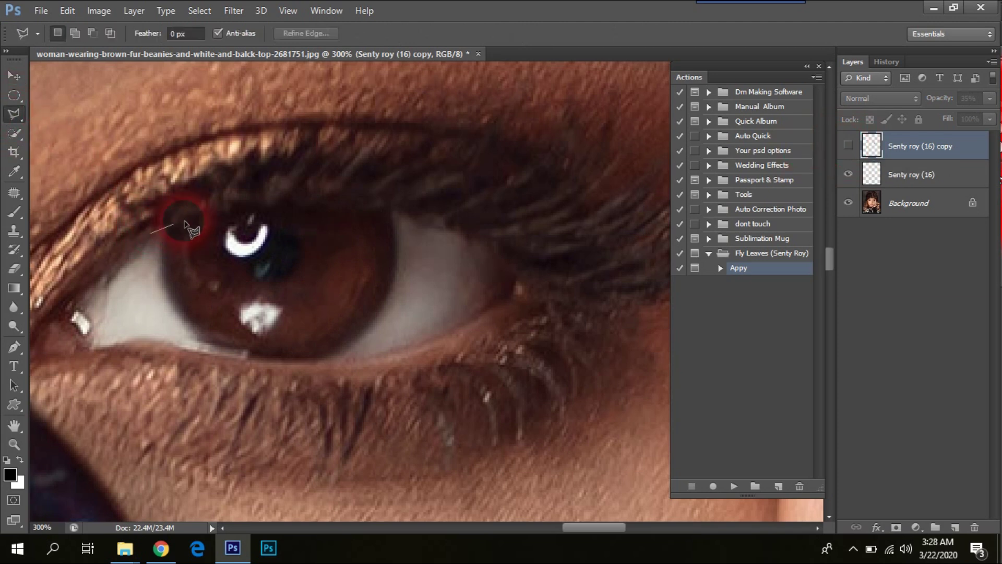
{"action": "left_click", "coordinate": [232, 208]}
{"action": "left_click", "coordinate": [277, 203]}
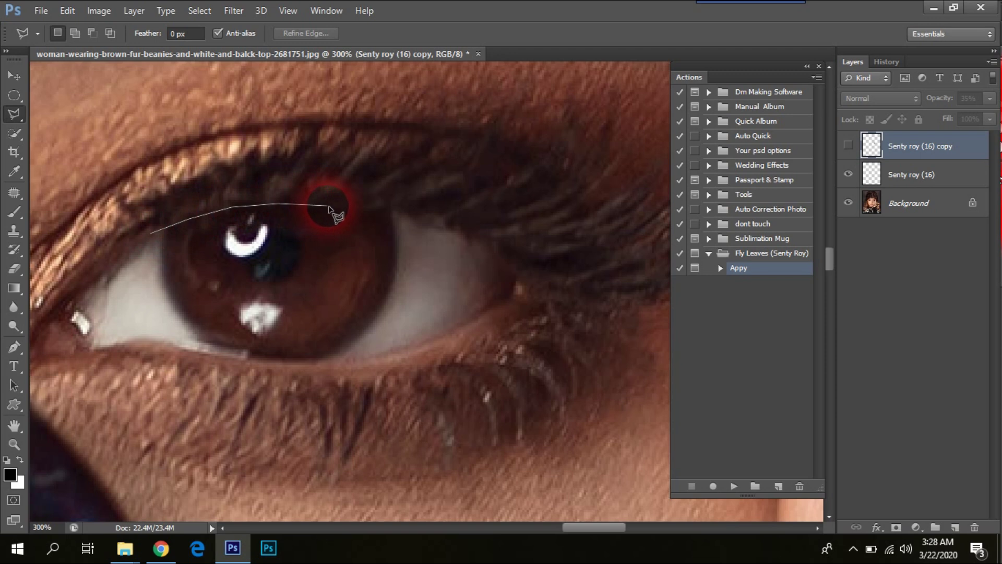
{"action": "left_click", "coordinate": [417, 208]}
{"action": "left_click", "coordinate": [431, 166]}
{"action": "left_click", "coordinate": [386, 132]}
{"action": "left_click", "coordinate": [196, 132]}
{"action": "left_click", "coordinate": [139, 165]}
{"action": "left_click", "coordinate": [116, 205]}
{"action": "left_click", "coordinate": [163, 223]}
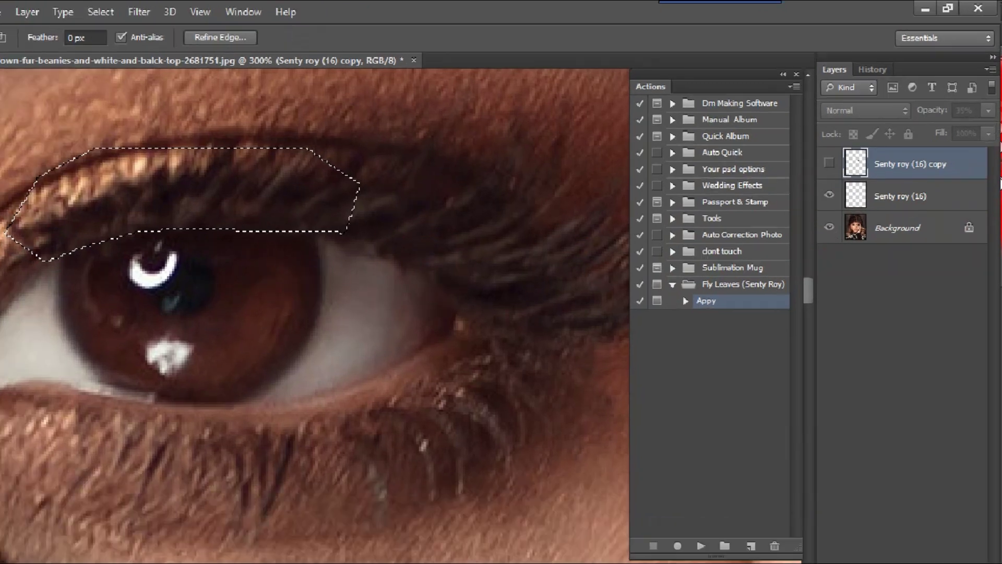
Show the lens copy layer, feather the eyelid selection by 1 pixel, and deselect.
{"action": "left_click", "coordinate": [910, 155]}
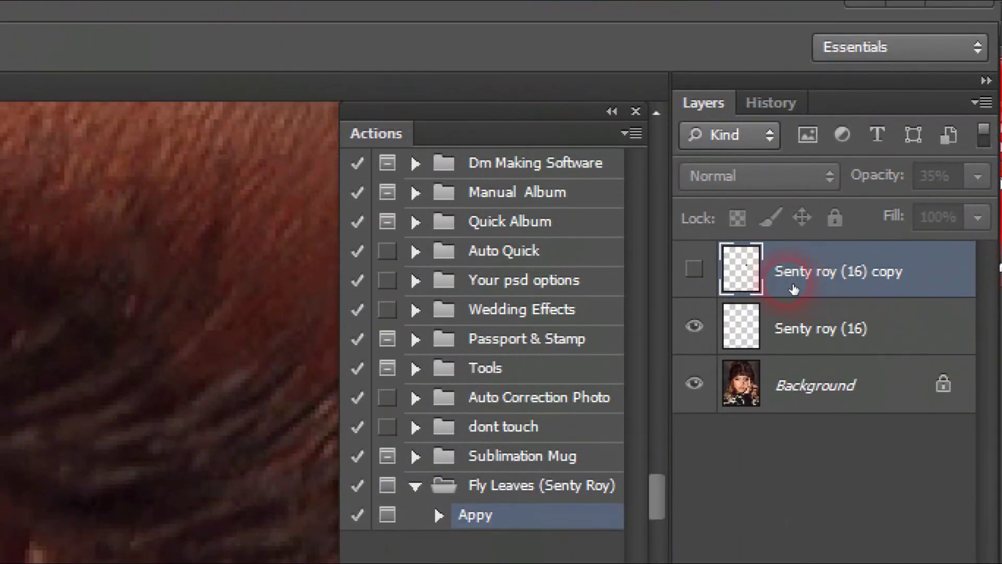
{"action": "left_click", "coordinate": [698, 271]}
{"action": "left_click", "coordinate": [695, 285]}
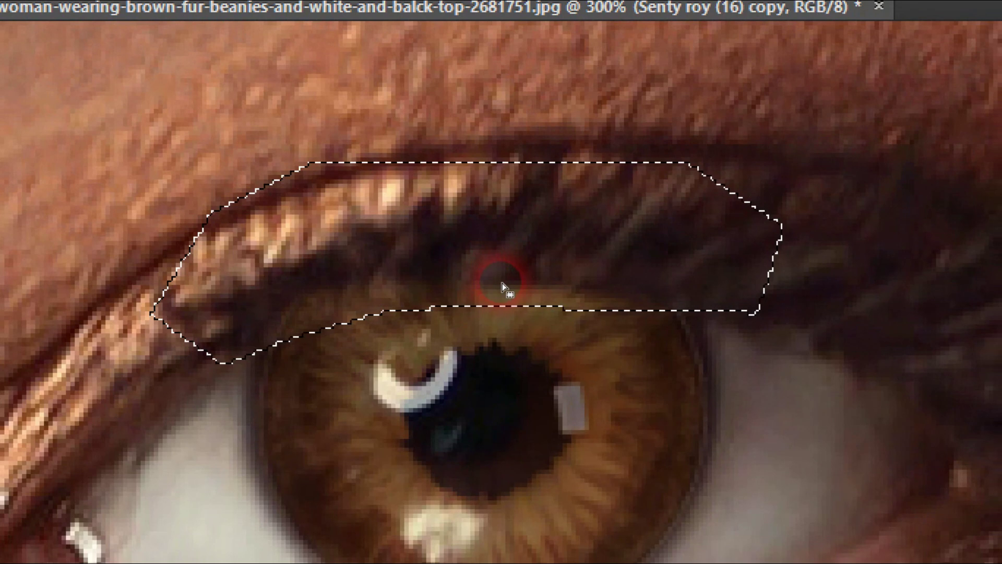
{"action": "right_click", "coordinate": [502, 283]}
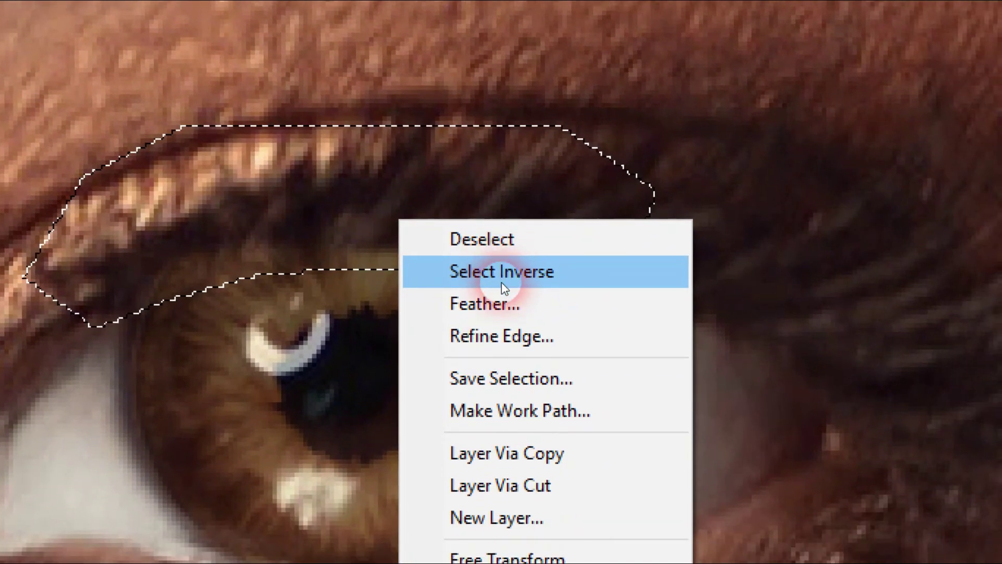
{"action": "left_click", "coordinate": [502, 285]}
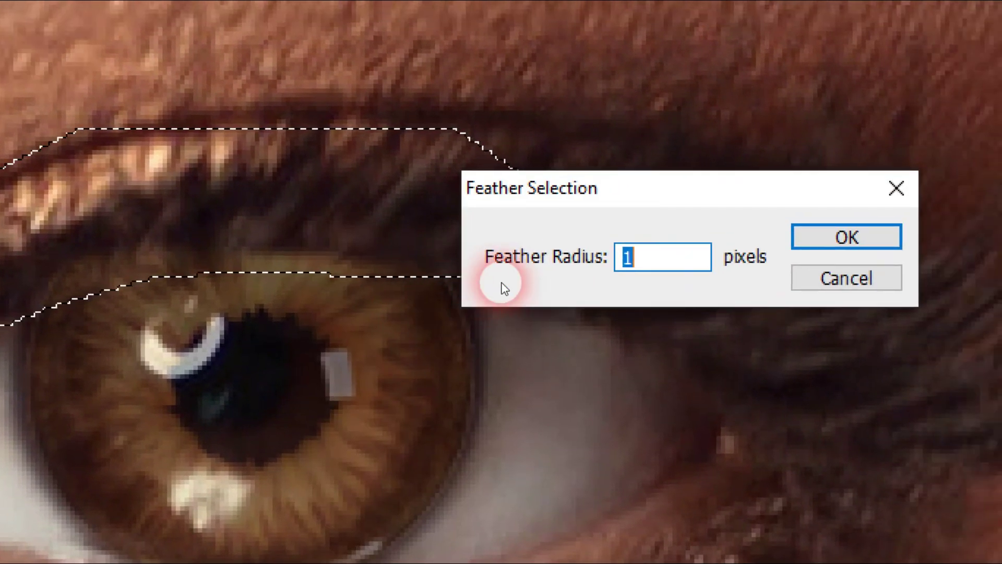
{"action": "key", "text": "Return"}
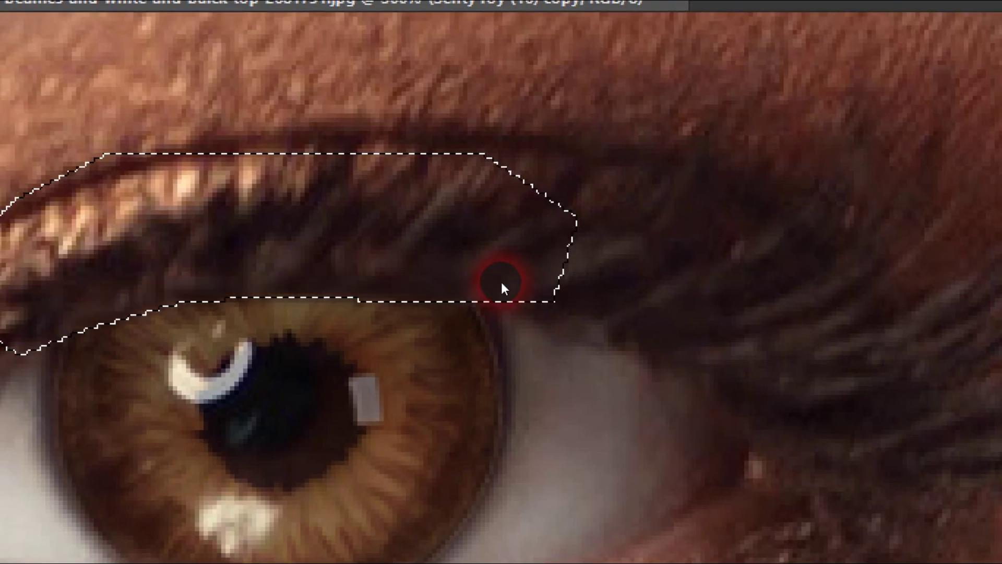
{"action": "key", "text": "ctrl+d"}
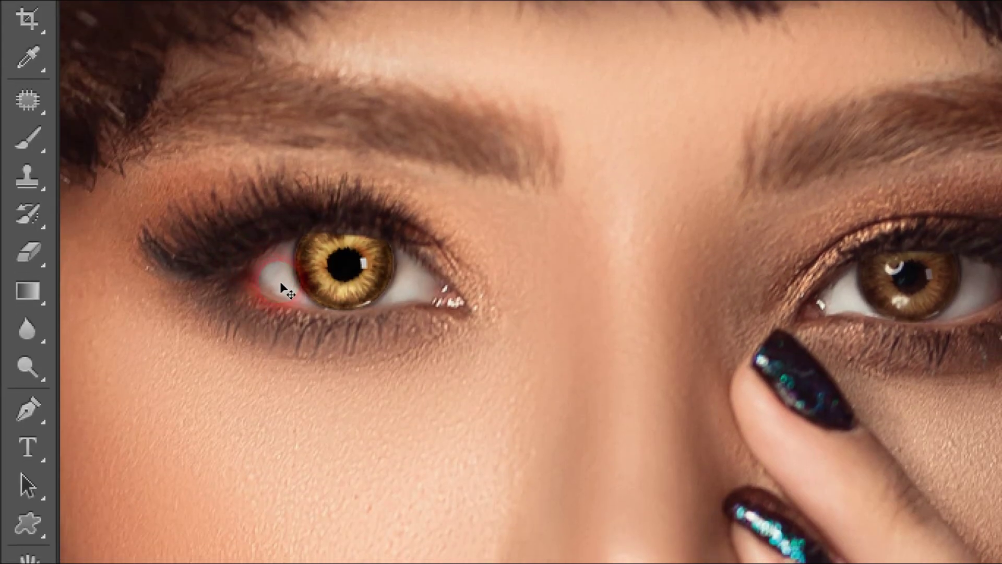
Set the lens copy layer's opacity to 87% to match the original.
{"action": "right_click", "coordinate": [327, 282]}
{"action": "left_click", "coordinate": [370, 281]}
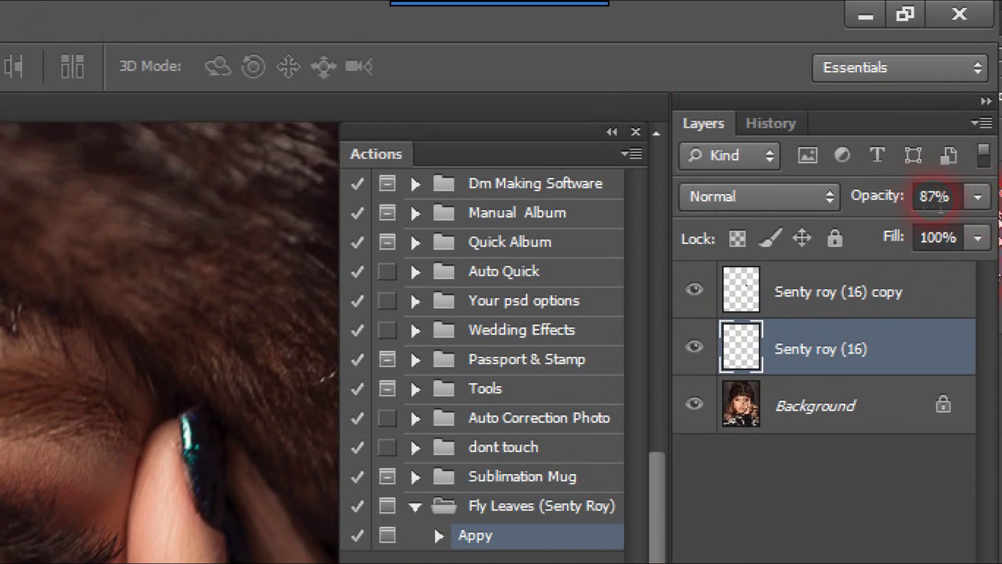
{"action": "left_click", "coordinate": [867, 290]}
{"action": "left_click", "coordinate": [940, 197]}
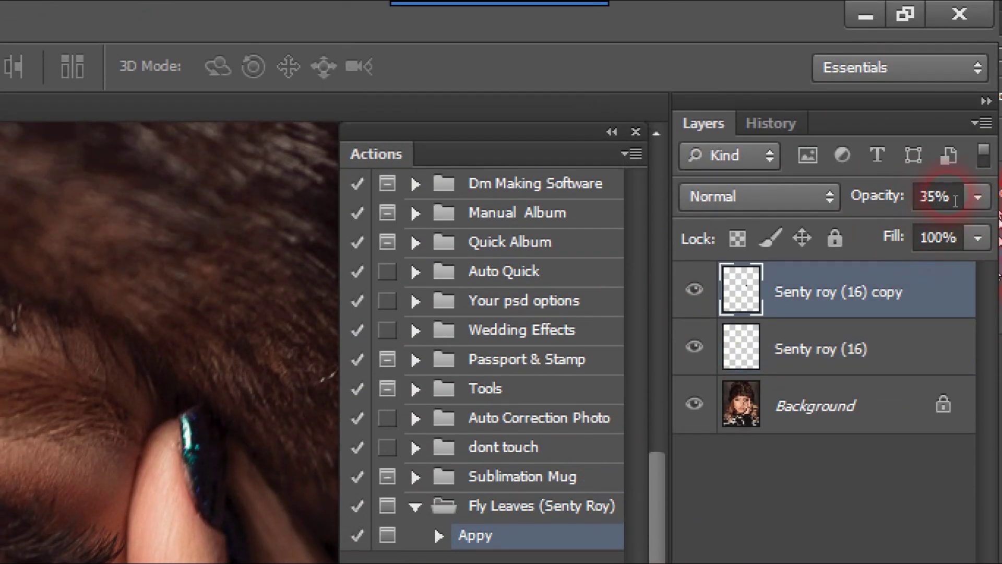
{"action": "type", "text": "87"}
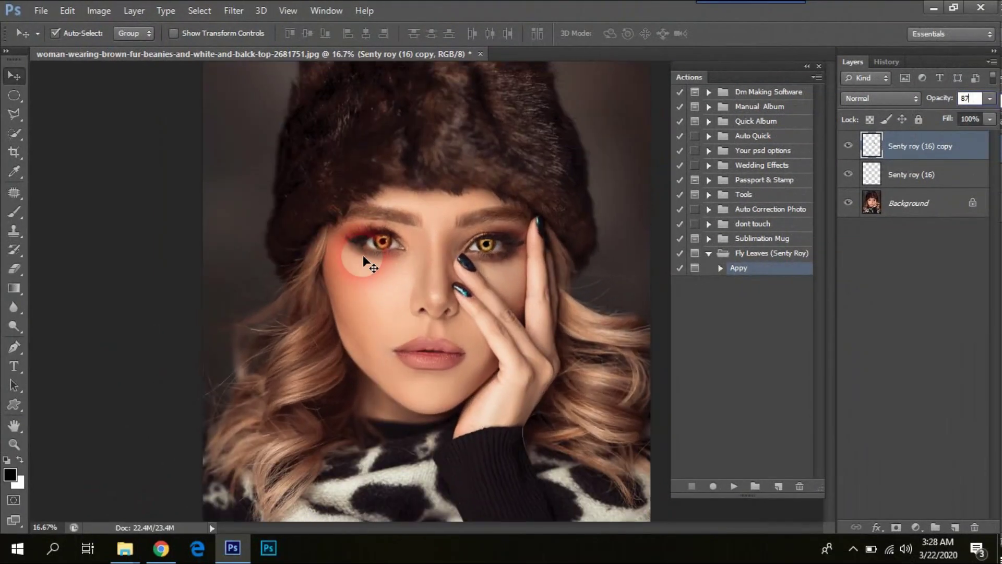
{"action": "scroll", "coordinate": [363, 256], "scroll_direction": "up", "scroll_amount": 2}
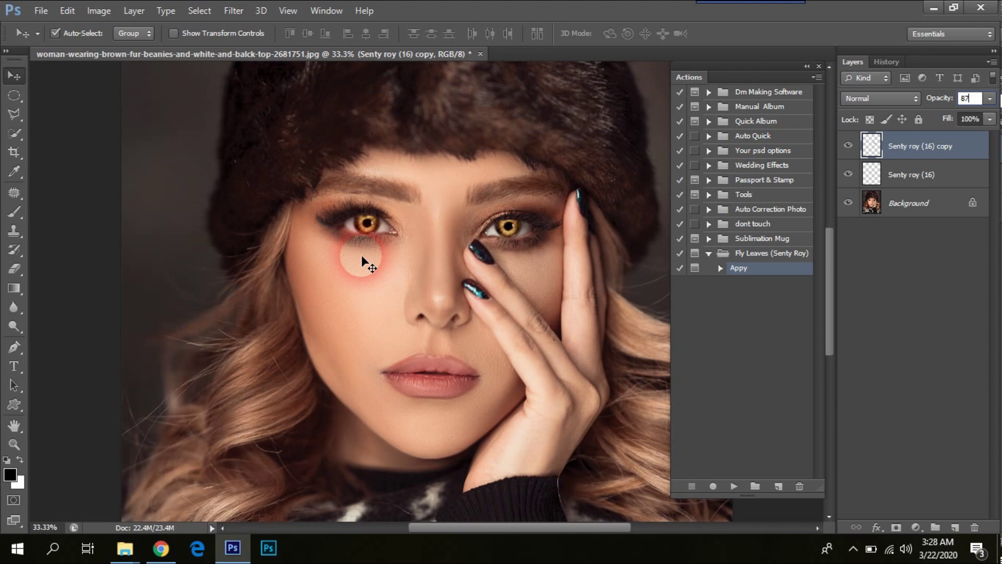
{"action": "scroll", "coordinate": [362, 254], "scroll_direction": "up", "scroll_amount": 1}
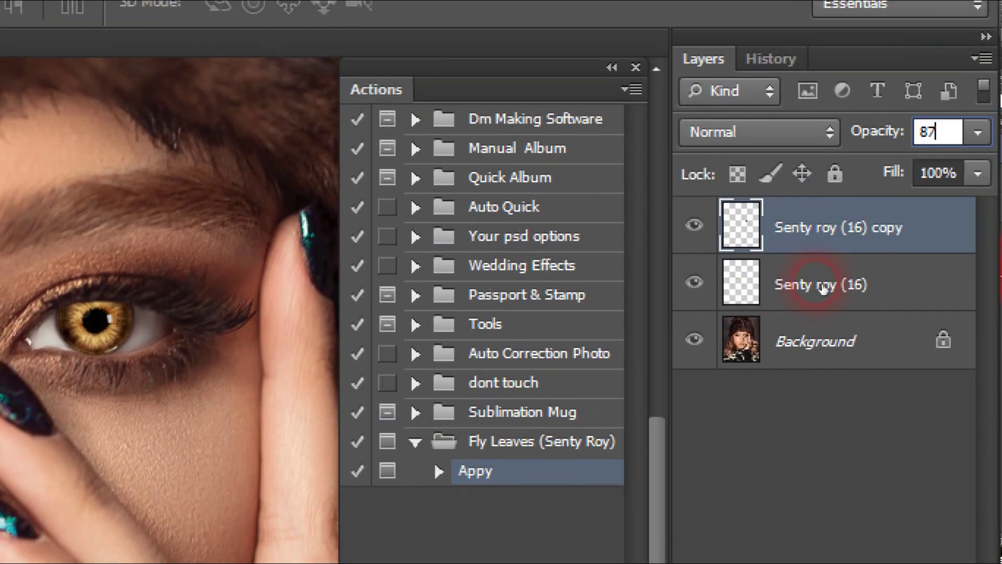
Merge both lens layers with Ctrl+E and toggle the merged layer's visibility to compare.
{"action": "left_click", "coordinate": [836, 282], "text": "shift"}
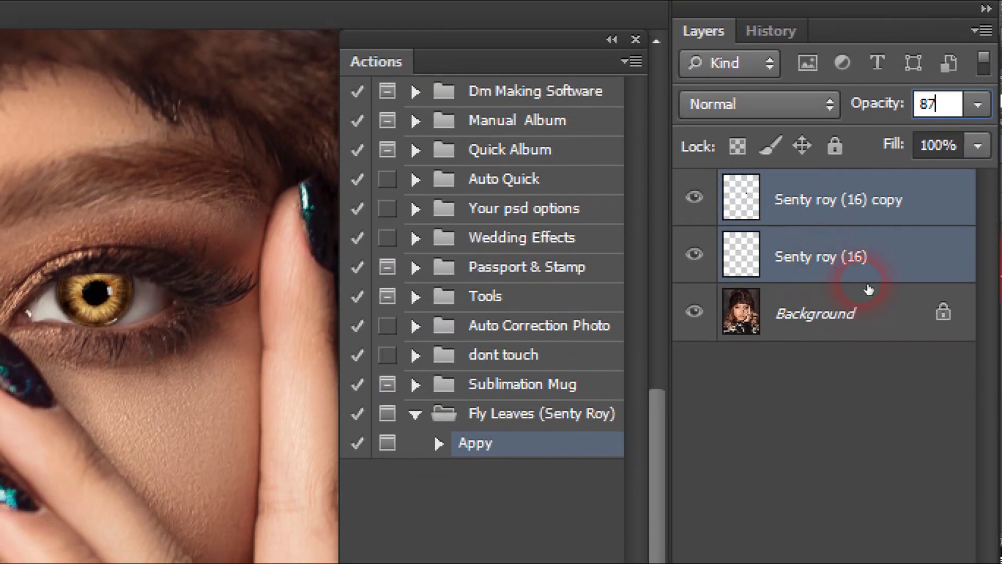
{"action": "key", "text": "ctrl+e"}
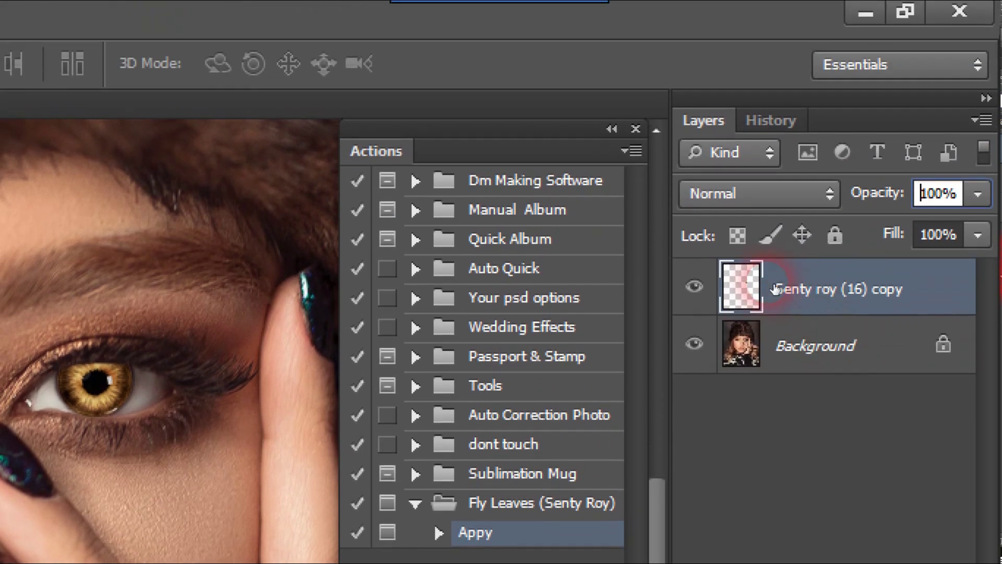
{"action": "left_click", "coordinate": [694, 286]}
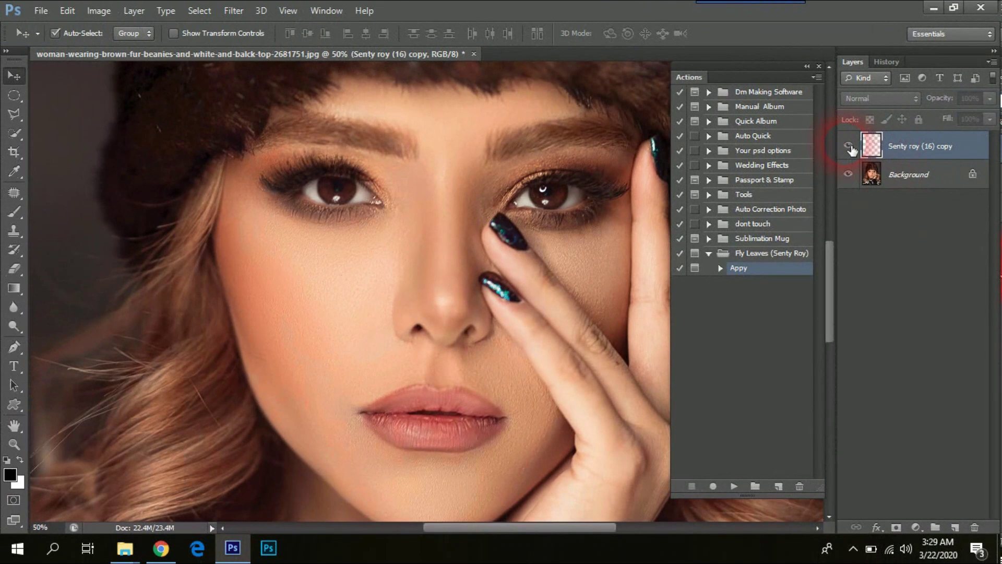
{"action": "left_click", "coordinate": [849, 146]}
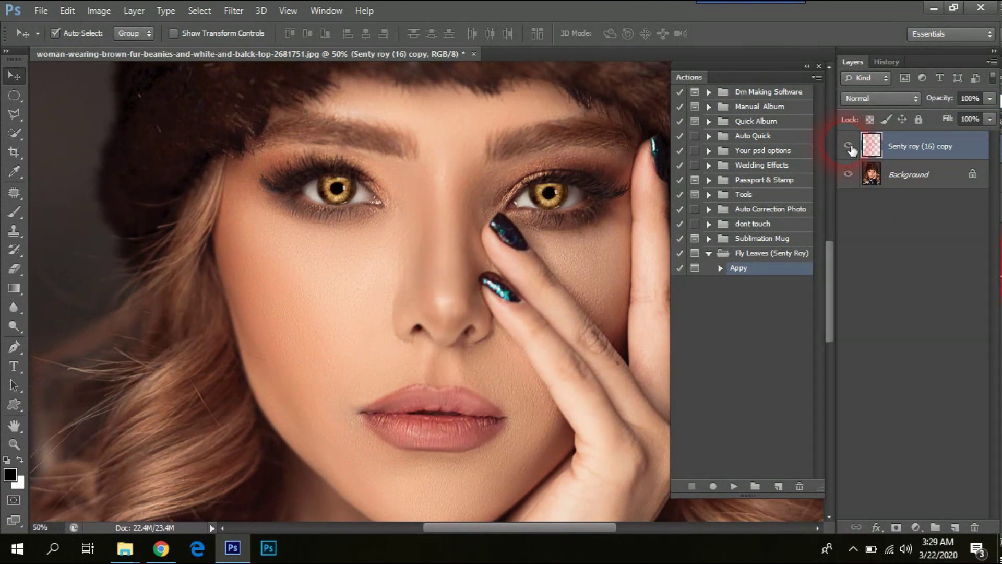
Apply Color Balance to the merged lens layer with midtone levels -87, 0, +64.
{"action": "key", "text": "alt+i"}
{"action": "key", "text": "Escape"}
{"action": "key", "text": "ctrl+b"}
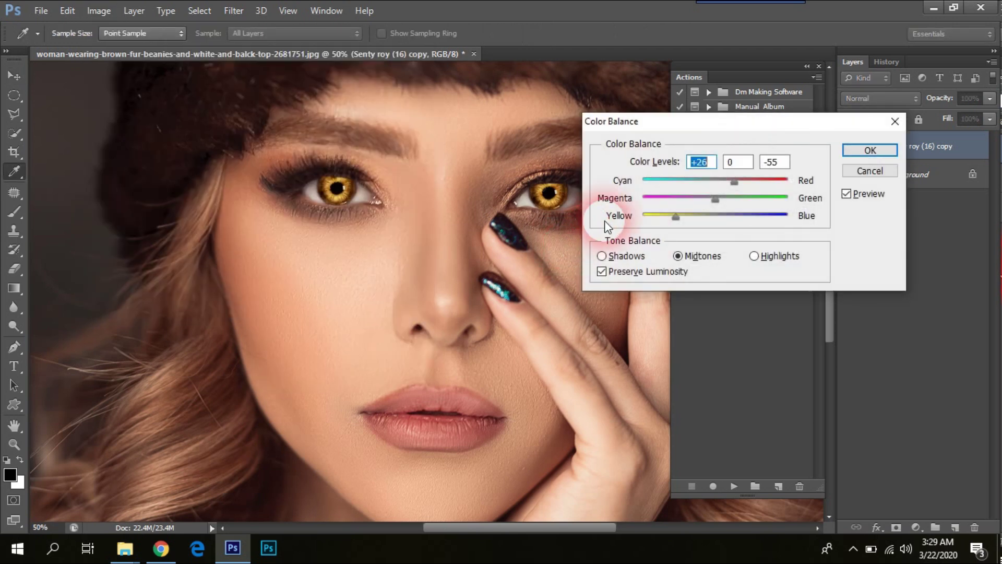
{"action": "left_click_drag", "start_coordinate": [713, 219], "coordinate": [762, 218]}
{"action": "left_click", "coordinate": [652, 182]}
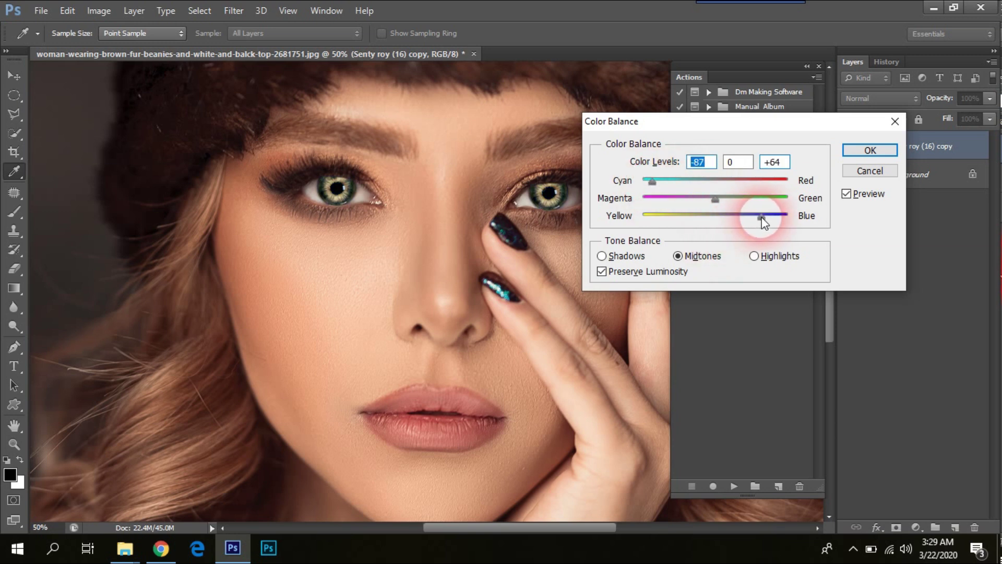
{"action": "left_click", "coordinate": [860, 156]}
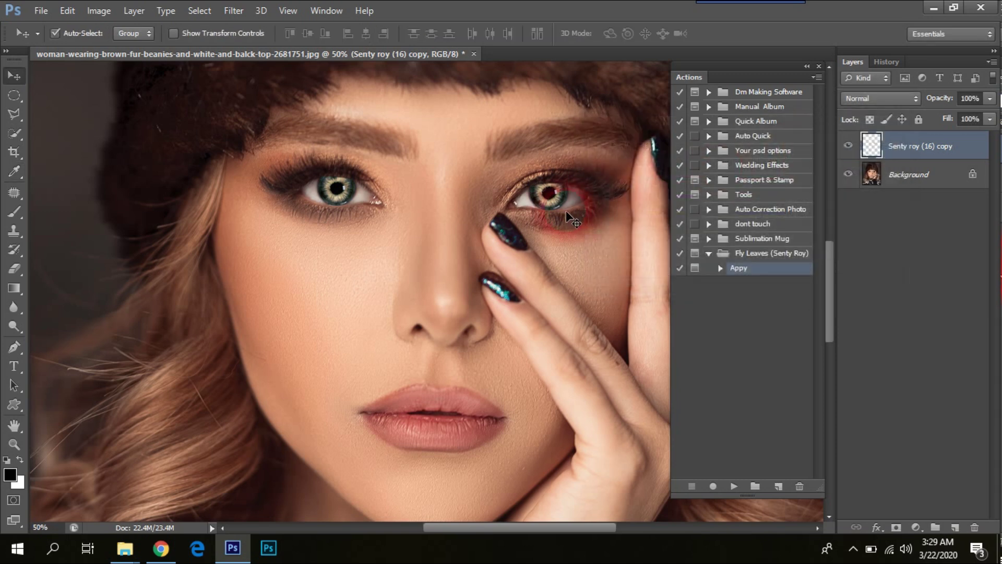
{"action": "key", "text": "ctrl+minus"}
{"action": "key", "text": "ctrl+minus"}
{"action": "key", "text": "ctrl+plus"}
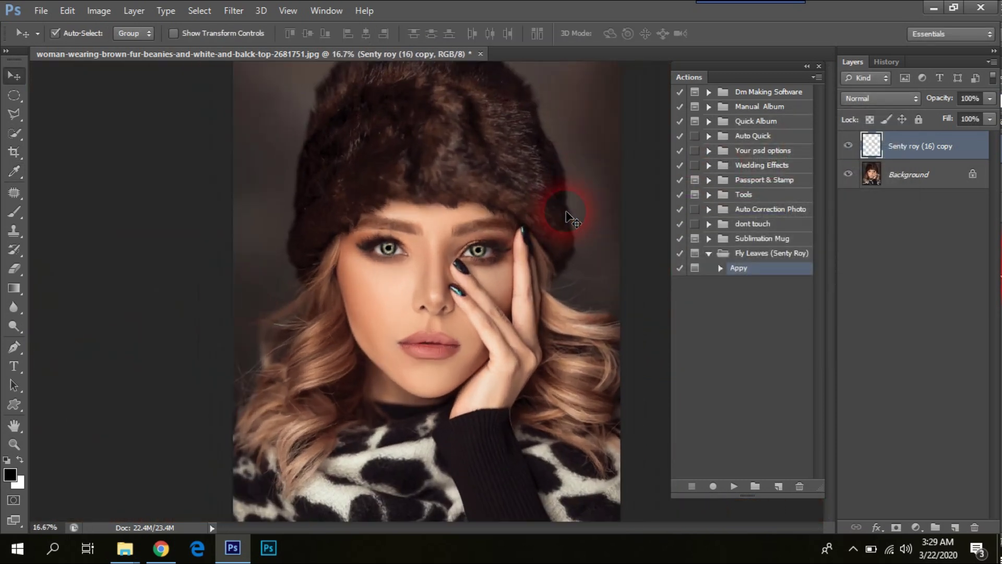
{"action": "key", "text": "ctrl+plus"}
{"action": "key", "text": "ctrl+plus"}
{"action": "mouse_move", "coordinate": [566, 211]}
{"action": "left_mouse_down"}
{"action": "mouse_move", "coordinate": [440, 184]}
{"action": "mouse_move", "coordinate": [519, 454]}
{"action": "mouse_move", "coordinate": [488, 409]}
{"action": "mouse_move", "coordinate": [564, 414]}
{"action": "mouse_move", "coordinate": [385, 412]}
{"action": "left_mouse_up"}
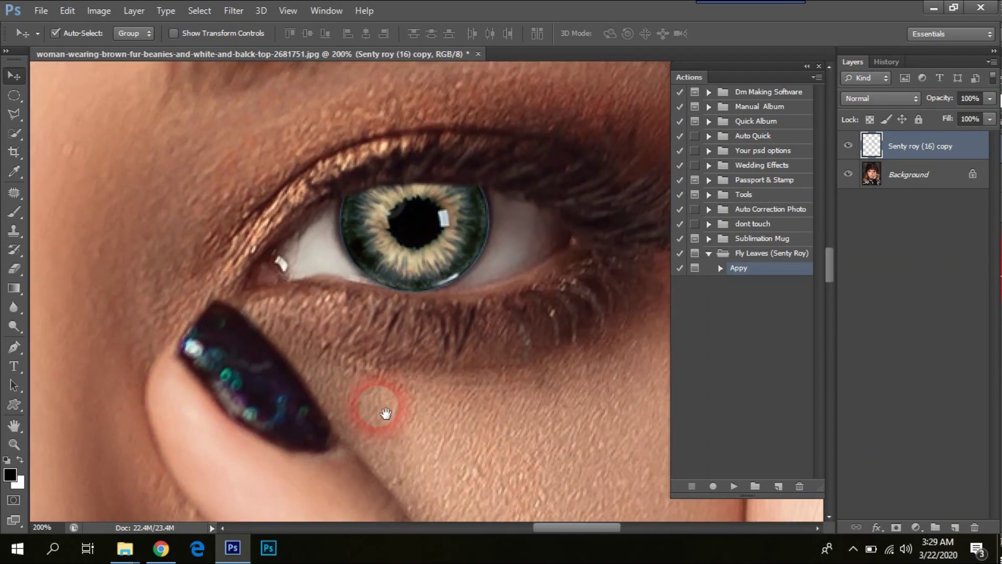
{"action": "key", "text": "ctrl+0"}
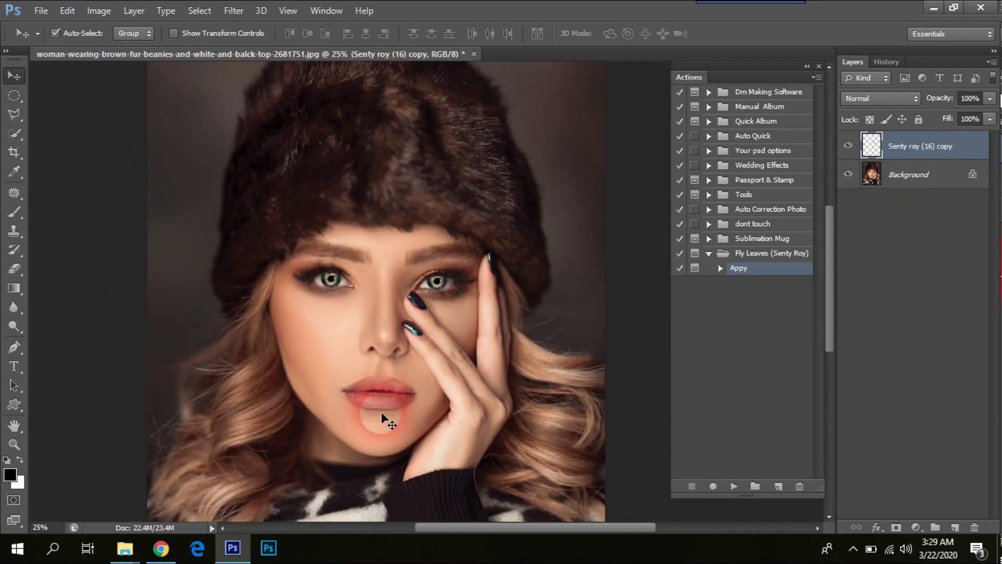